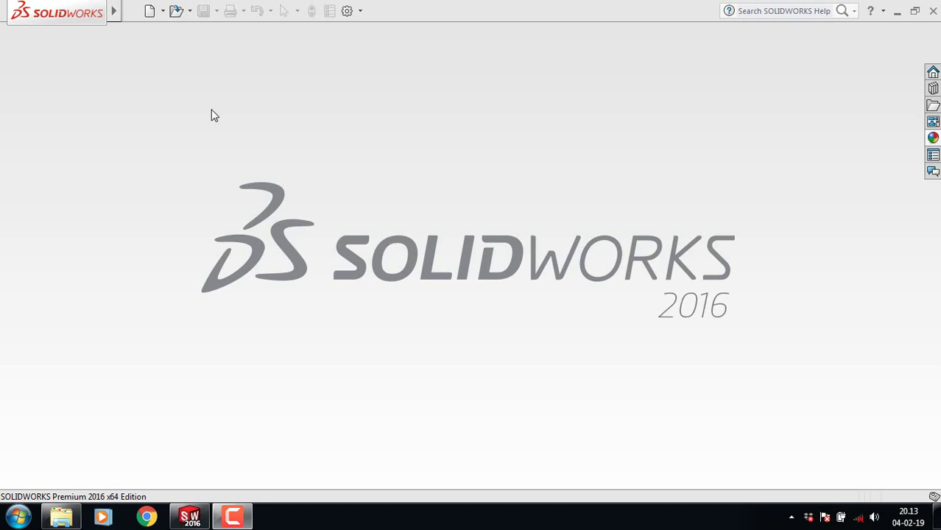
Create a new blank part document, Part3
{"action": "left_click", "coordinate": [149, 12]}
{"action": "double_click", "coordinate": [330, 240]}
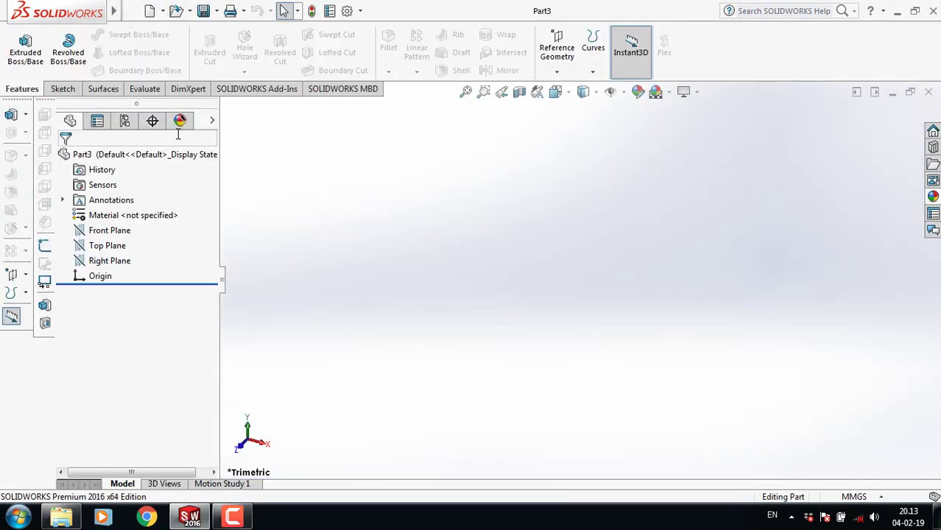
Start a sketch on the Front Plane with a horizontal centreline running left from the origin
{"action": "left_click", "coordinate": [63, 90]}
{"action": "left_click", "coordinate": [19, 44]}
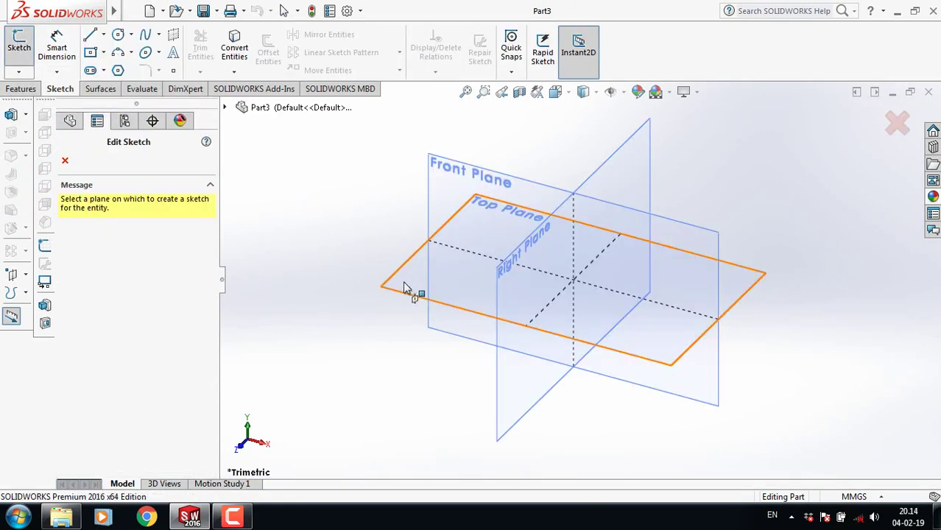
{"action": "left_click", "coordinate": [448, 190]}
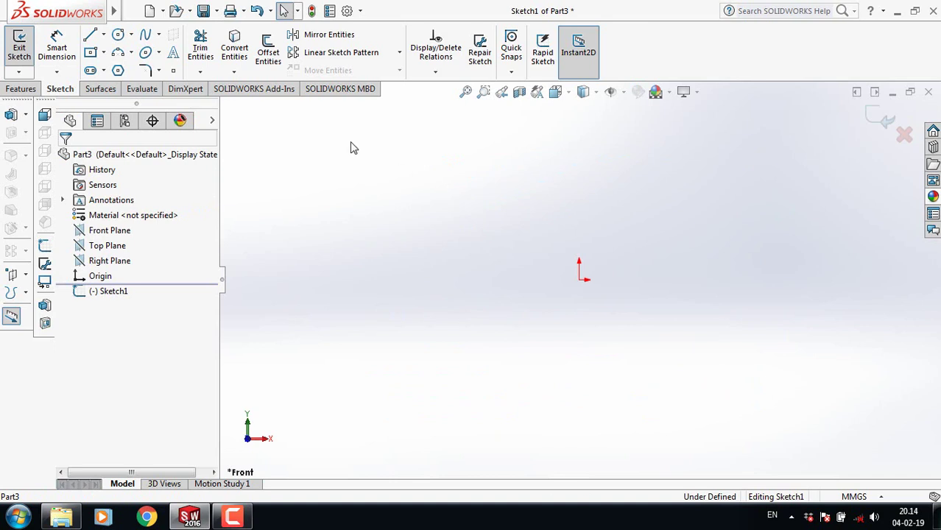
{"action": "left_click", "coordinate": [104, 35]}
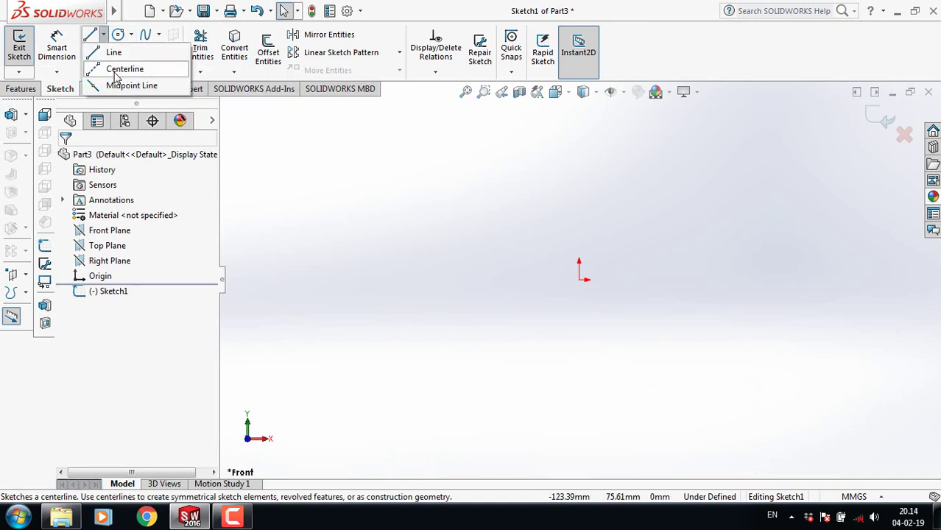
{"action": "left_click", "coordinate": [118, 67]}
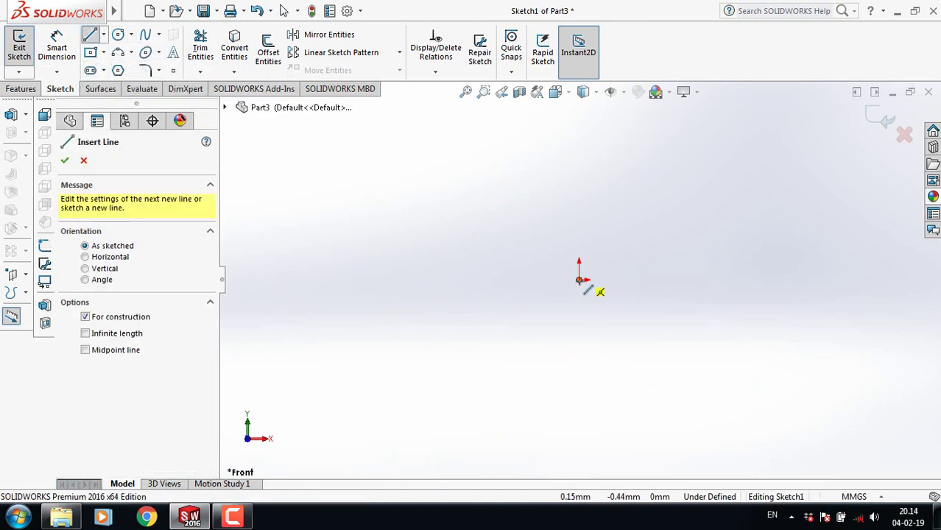
{"action": "left_click", "coordinate": [570, 272]}
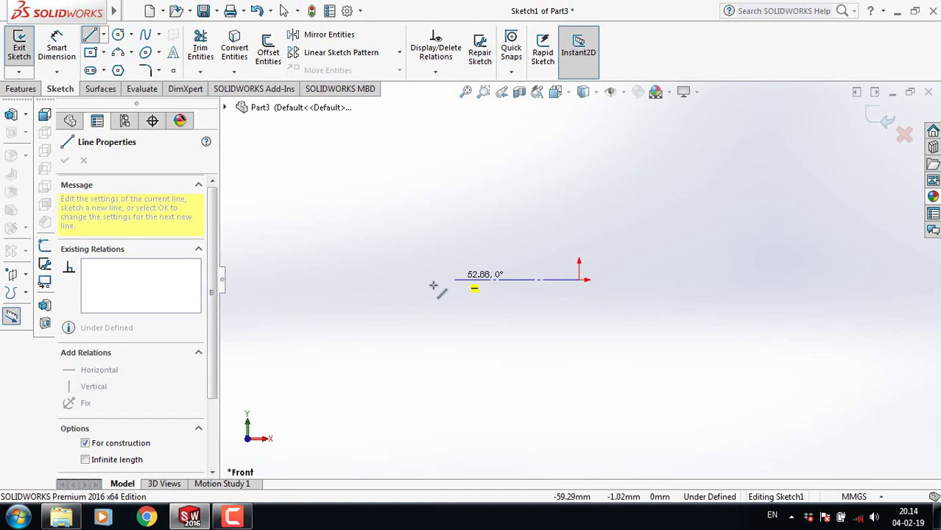
{"action": "left_click", "coordinate": [382, 280]}
{"action": "right_click", "coordinate": [382, 280]}
{"action": "left_click", "coordinate": [408, 288]}
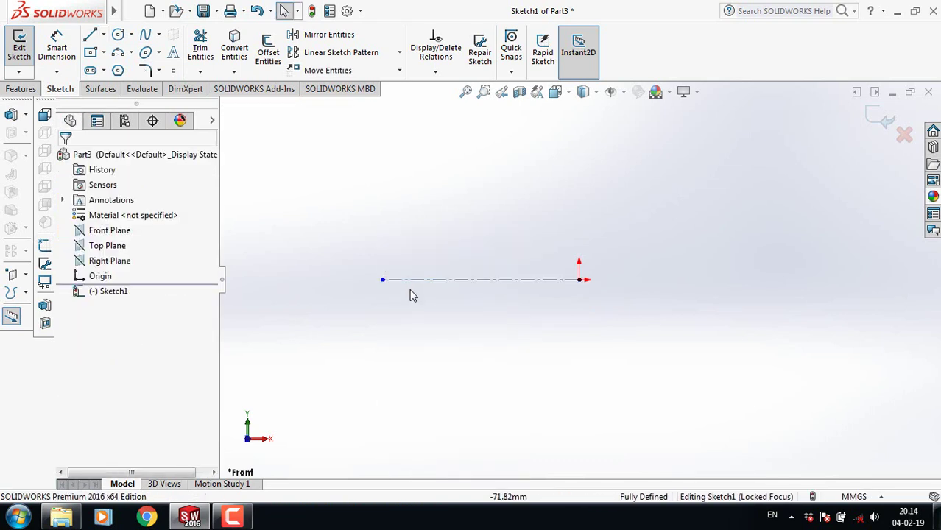
Draw a closed six-sided stepped outline above the centreline
{"action": "left_click", "coordinate": [90, 36]}
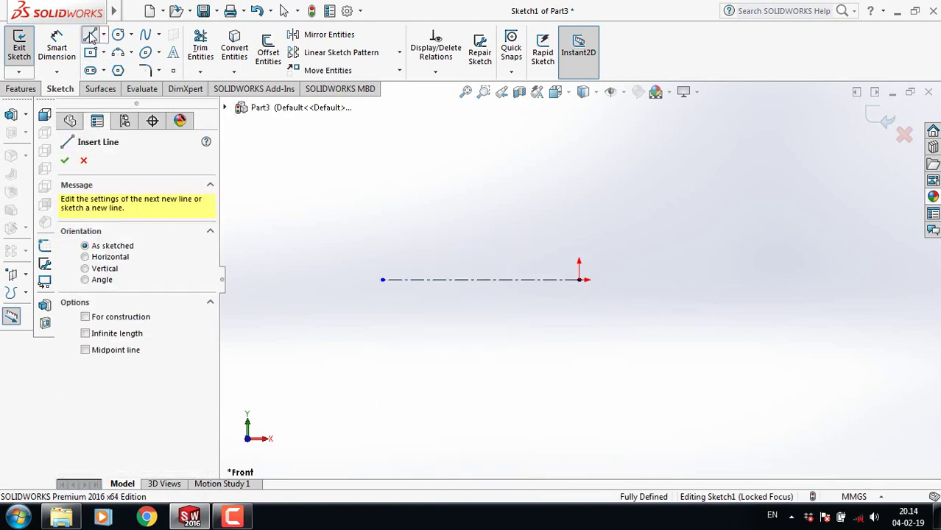
{"action": "left_click", "coordinate": [579, 227]}
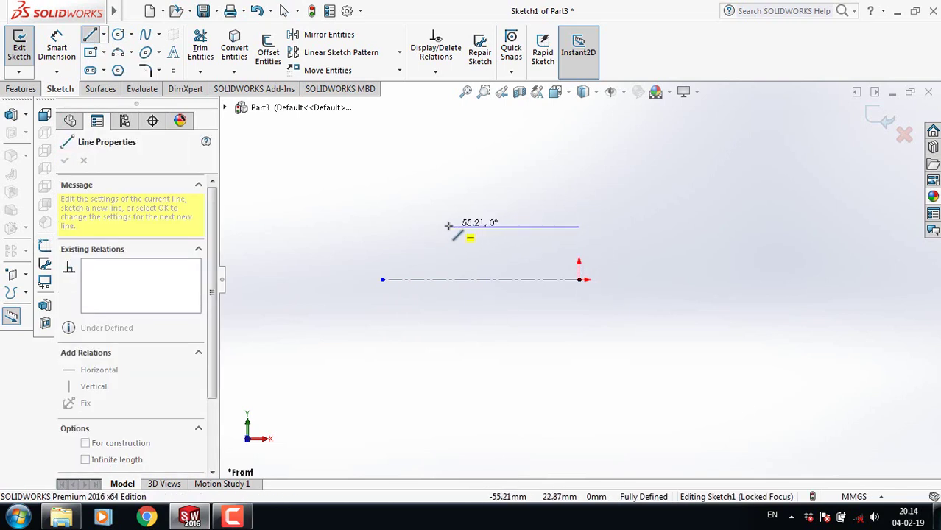
{"action": "left_click", "coordinate": [405, 226]}
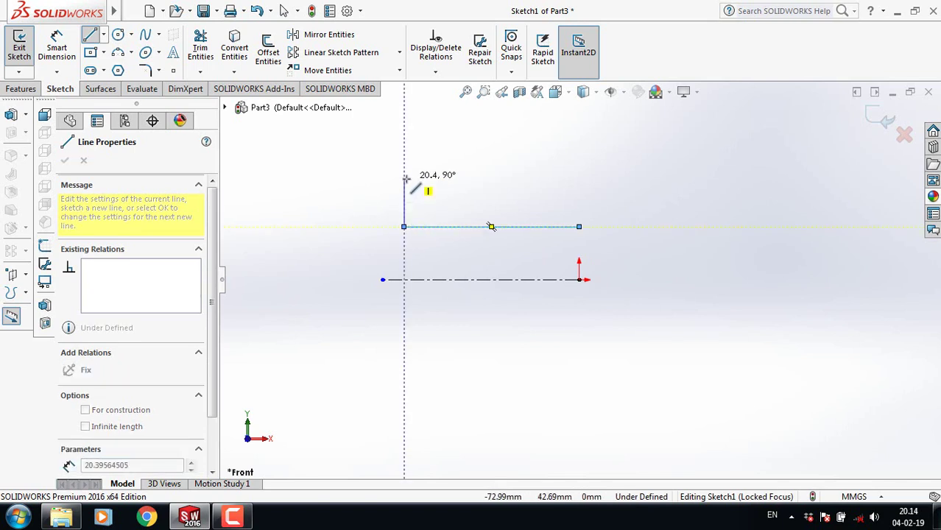
{"action": "left_click", "coordinate": [404, 178]}
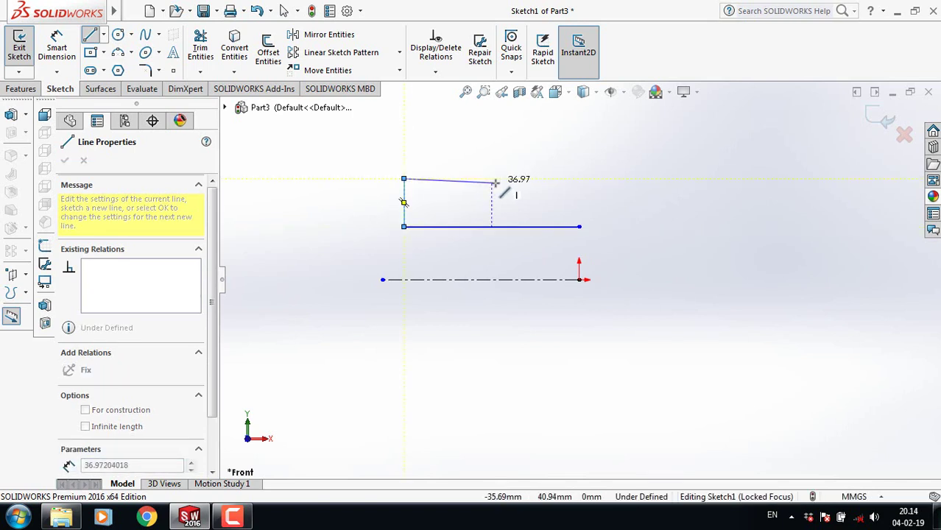
{"action": "left_click", "coordinate": [492, 178]}
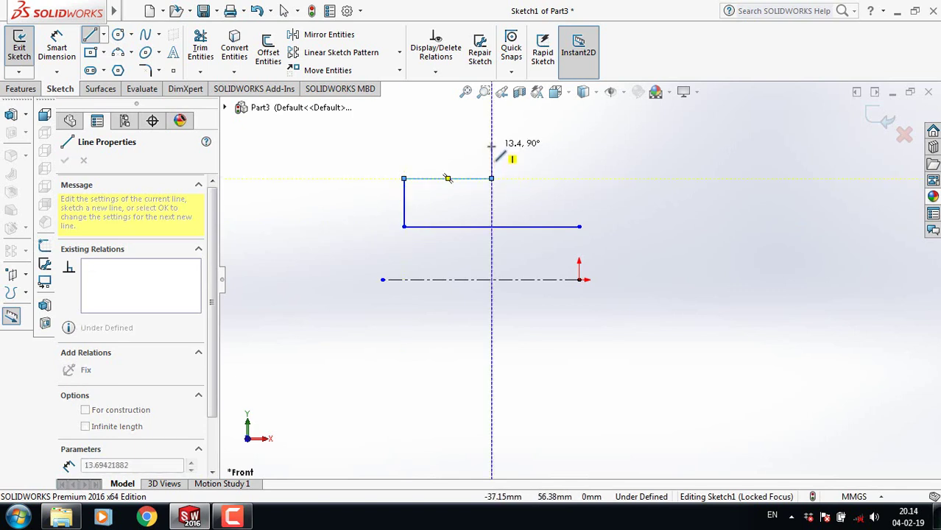
{"action": "left_click", "coordinate": [492, 149]}
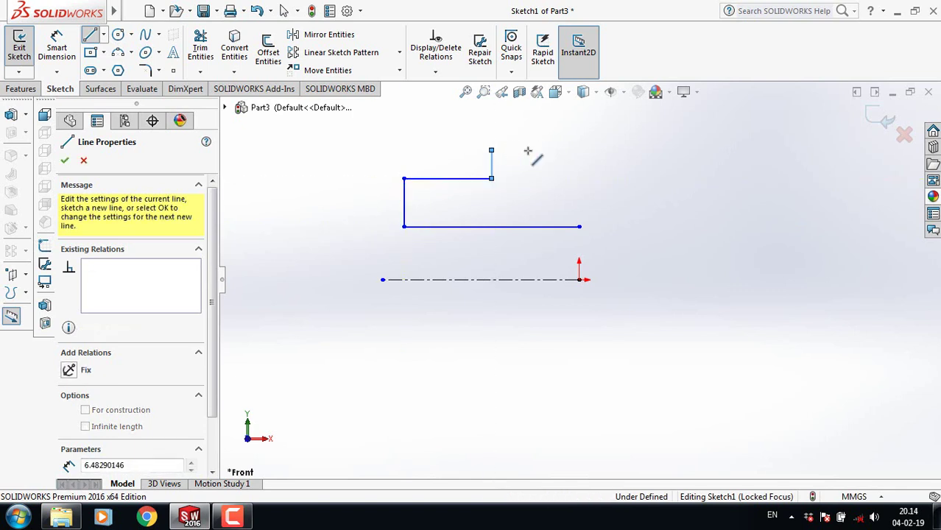
{"action": "left_click", "coordinate": [579, 150]}
{"action": "left_click", "coordinate": [579, 226]}
{"action": "right_click", "coordinate": [581, 227]}
{"action": "left_click", "coordinate": [603, 234]}
{"action": "scroll", "coordinate": [477, 134], "scroll_direction": "down", "scroll_amount": 3}
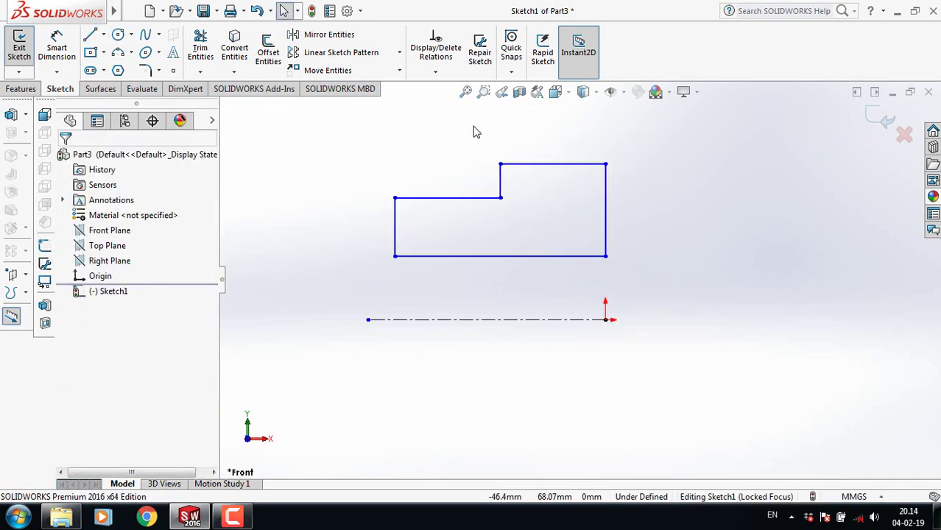
Dimension the outline 4 mm above the centreline, with right edge 8 mm and left edge 6 mm tall
{"action": "left_click", "coordinate": [63, 49]}
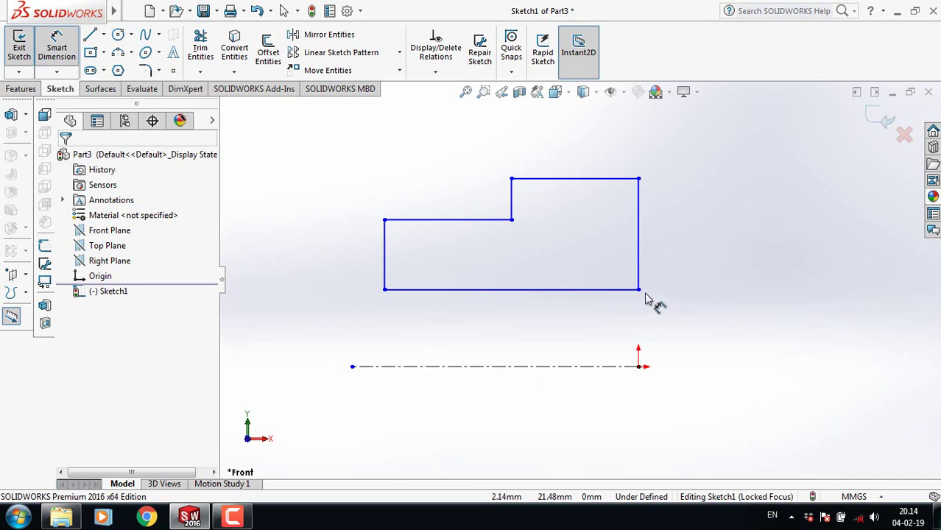
{"action": "left_click", "coordinate": [640, 291]}
{"action": "left_click", "coordinate": [639, 367]}
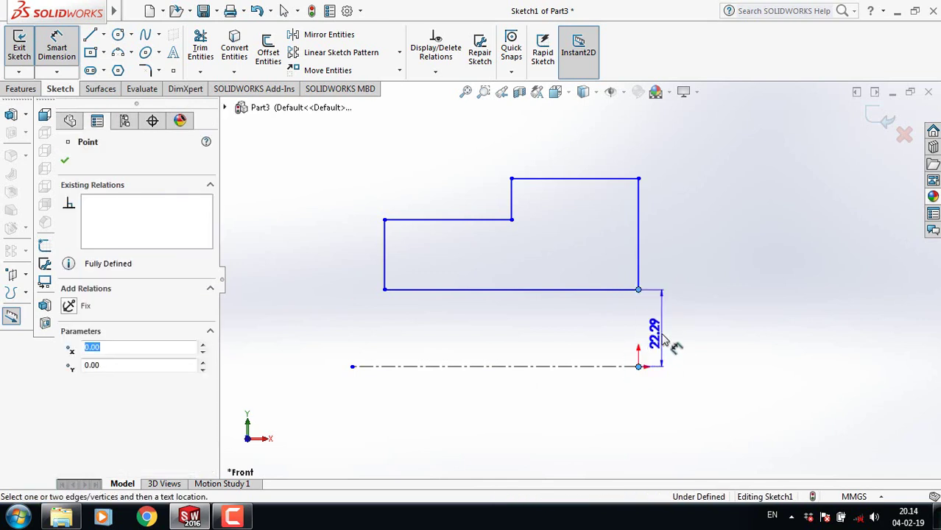
{"action": "left_click", "coordinate": [666, 337]}
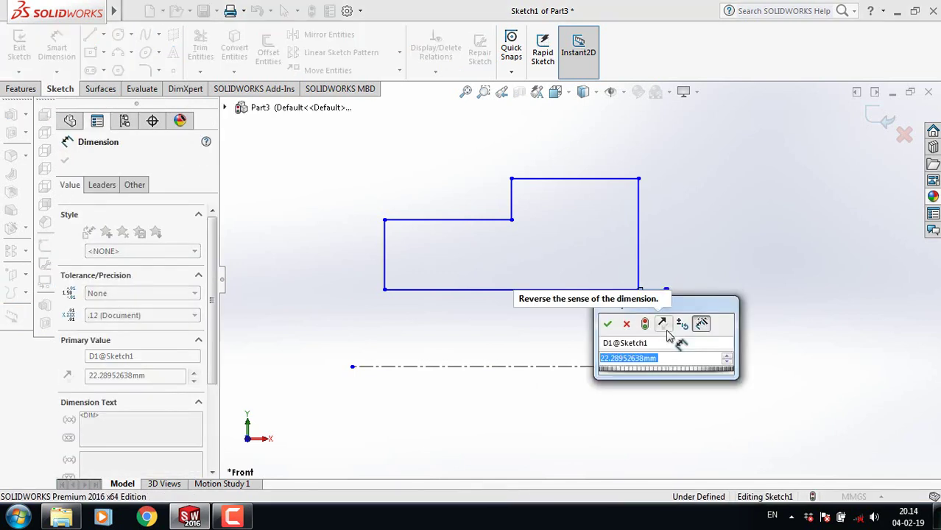
{"action": "type", "text": "4"}
{"action": "key", "text": "Return"}
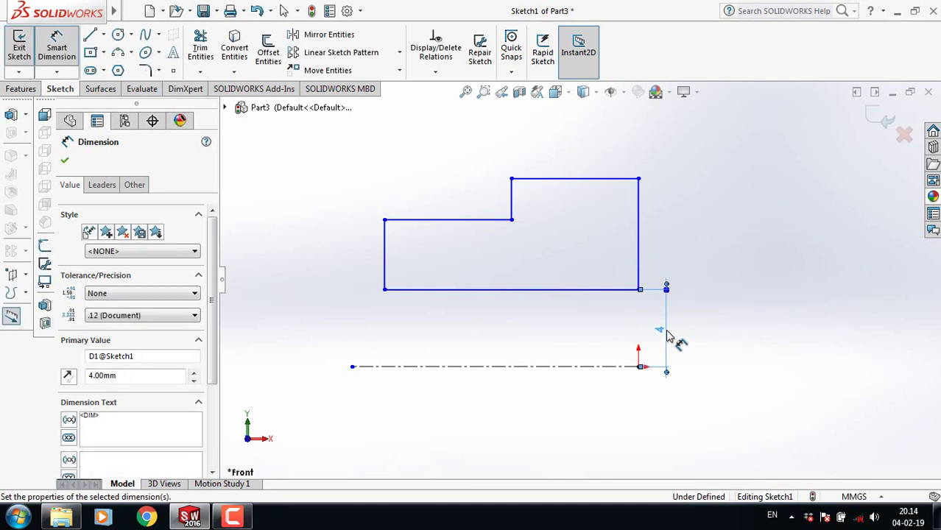
{"action": "left_click", "coordinate": [639, 233]}
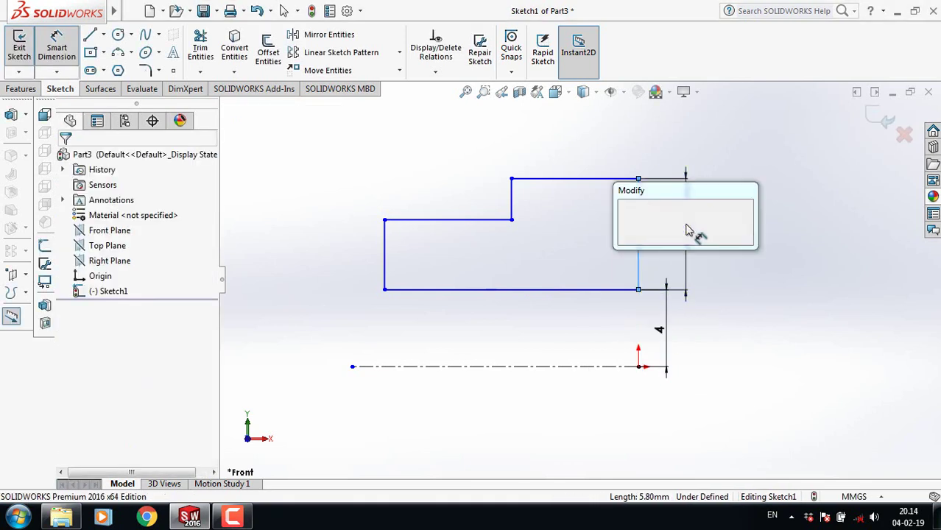
{"action": "left_click", "coordinate": [688, 232]}
{"action": "type", "text": "8"}
{"action": "key", "text": "Return"}
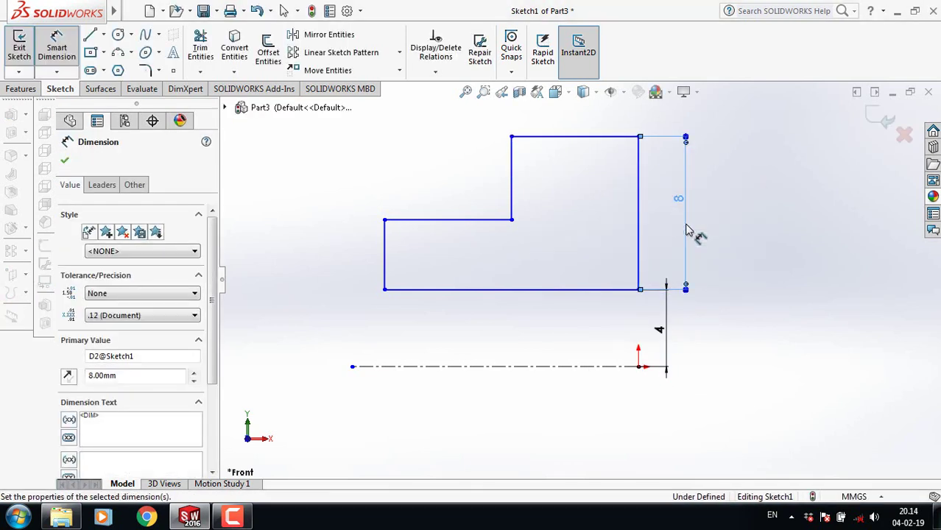
{"action": "left_click", "coordinate": [384, 247]}
{"action": "left_click", "coordinate": [368, 250]}
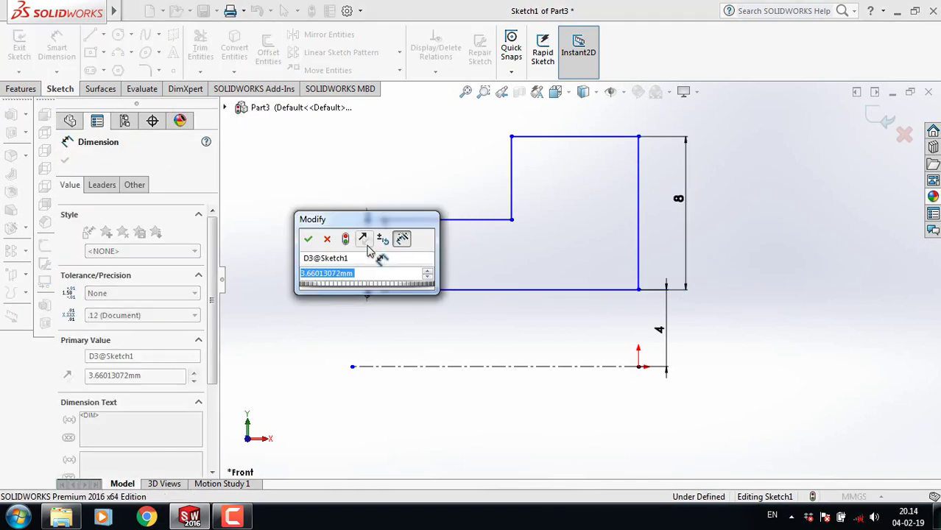
{"action": "type", "text": "6"}
{"action": "key", "text": "Return"}
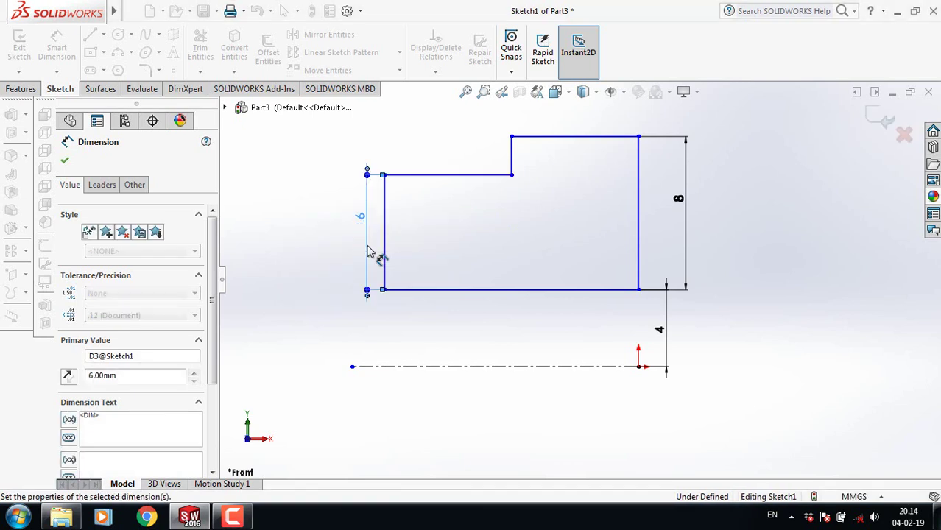
Dimension both top step edges to 8 mm long
{"action": "left_click", "coordinate": [496, 176]}
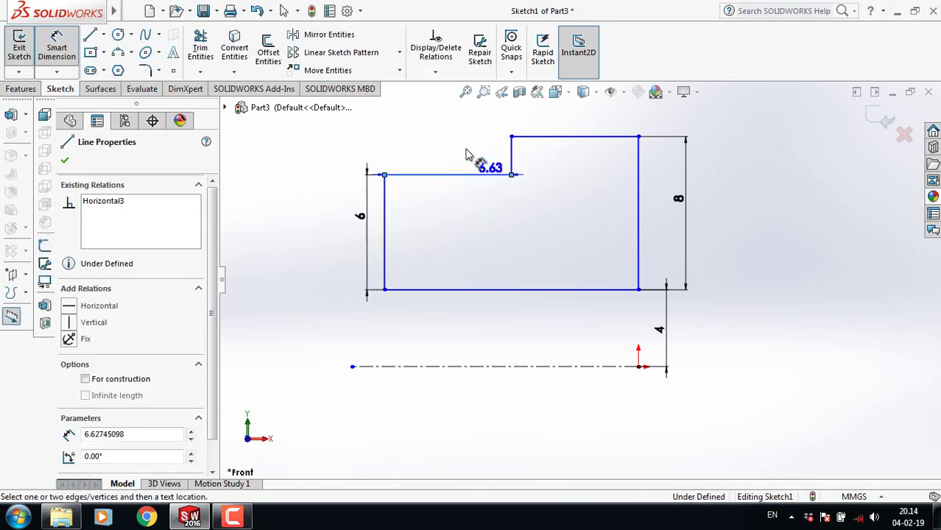
{"action": "left_click", "coordinate": [455, 129]}
{"action": "type", "text": "8"}
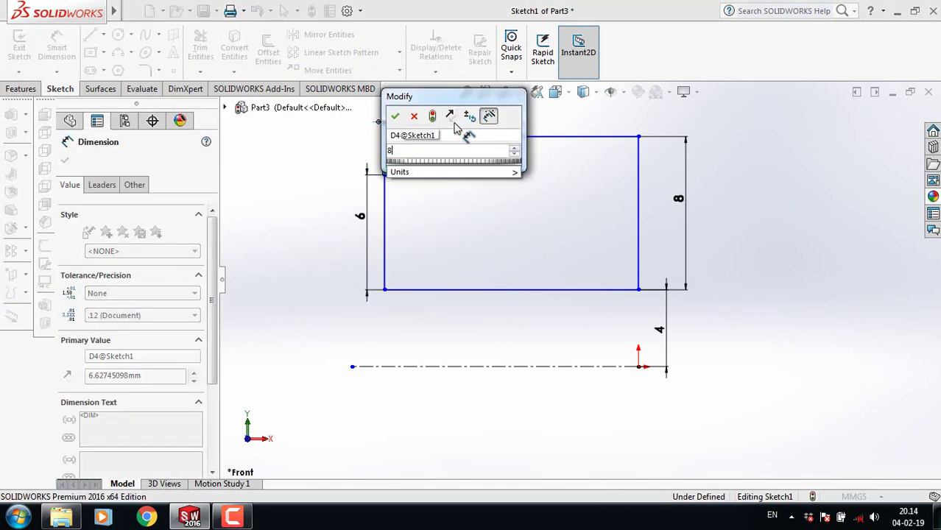
{"action": "key", "text": "Return"}
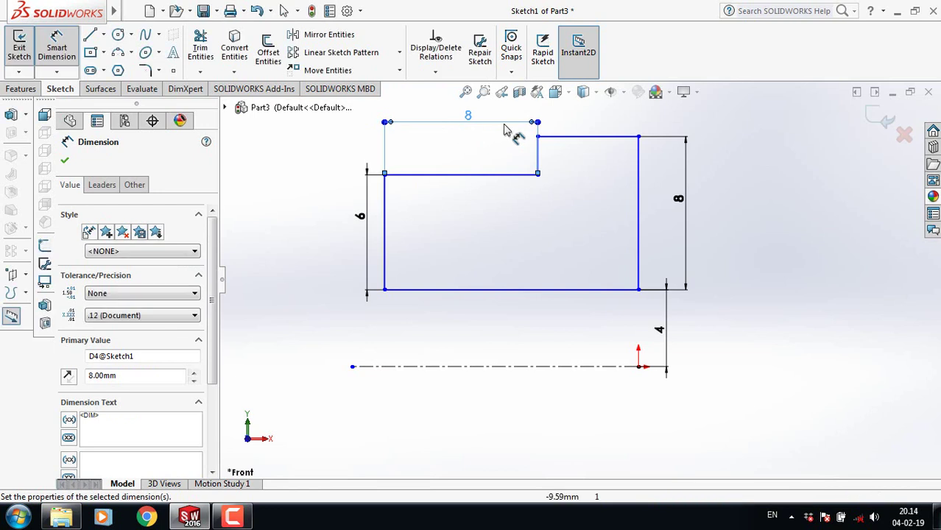
{"action": "left_click", "coordinate": [614, 138]}
{"action": "left_click", "coordinate": [589, 120]}
{"action": "type", "text": "8"}
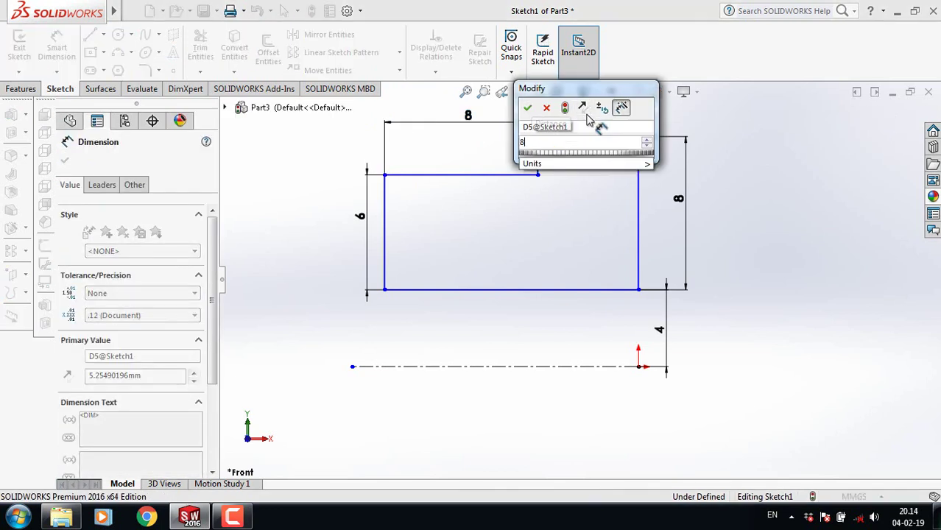
{"action": "key", "text": "Return"}
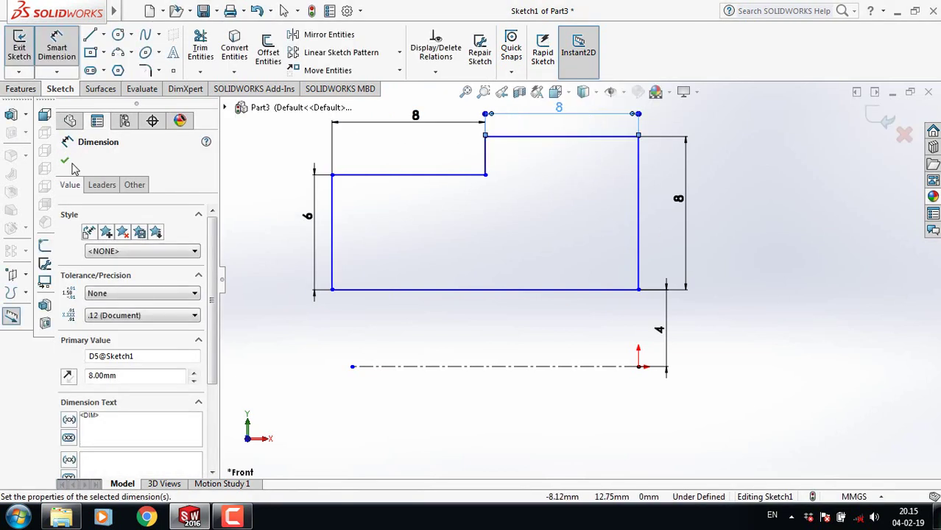
{"action": "left_click", "coordinate": [65, 162]}
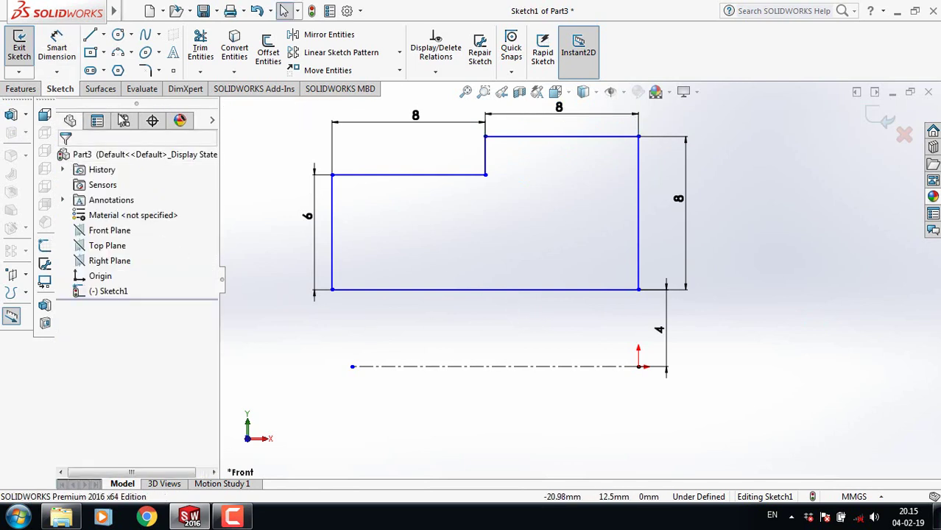
{"action": "left_click", "coordinate": [25, 90]}
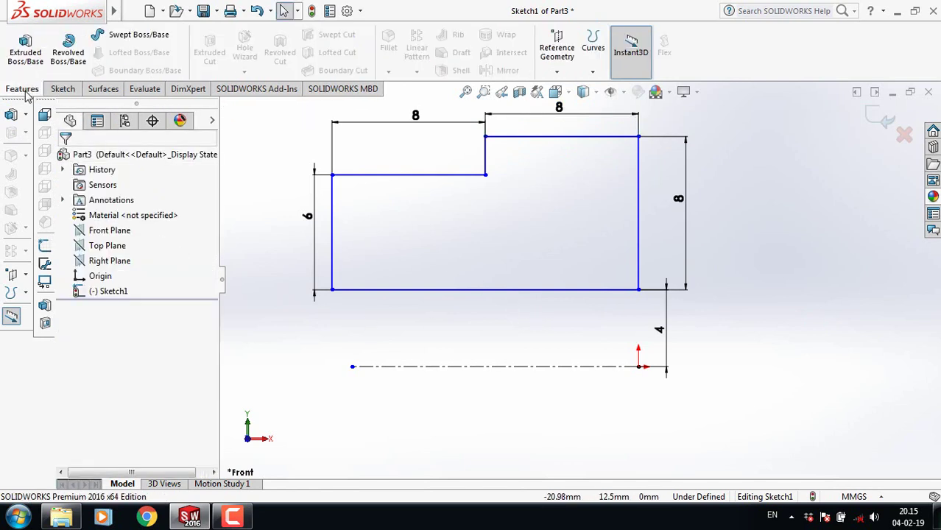
Revolve the profile a full 360° about the centreline into Revolve1 and view the solid at an angle
{"action": "left_click", "coordinate": [72, 49]}
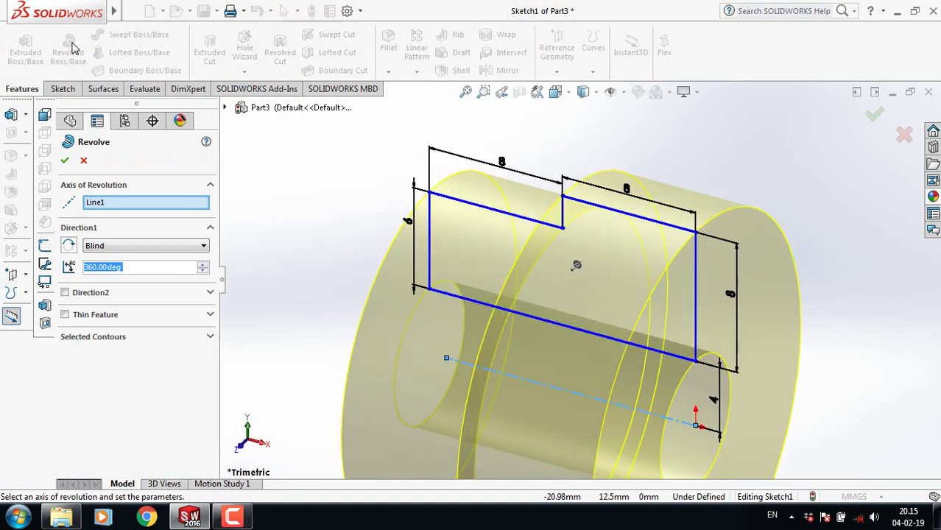
{"action": "left_click", "coordinate": [65, 161]}
{"action": "key", "text": "f"}
{"action": "middle_click_drag", "start_coordinate": [325, 271], "coordinate": [330, 237]}
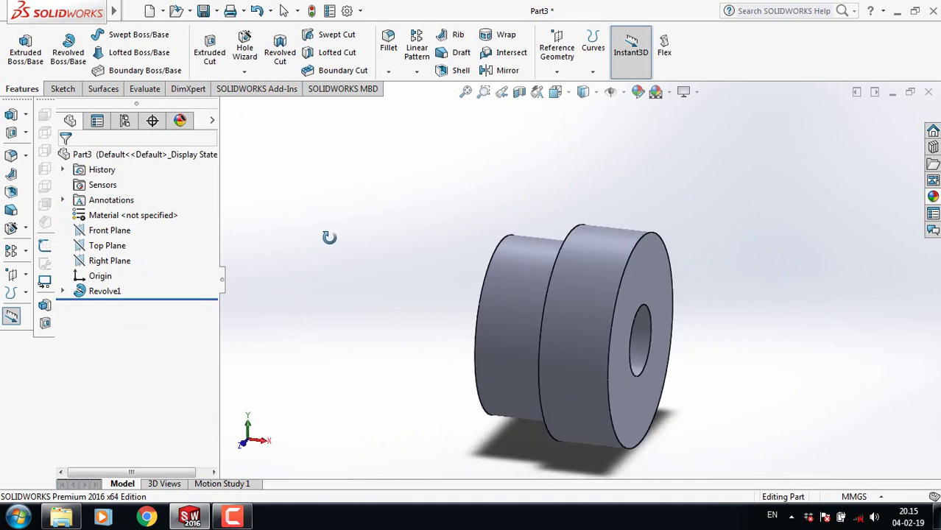
{"action": "scroll", "coordinate": [763, 378], "scroll_direction": "down", "scroll_amount": 2}
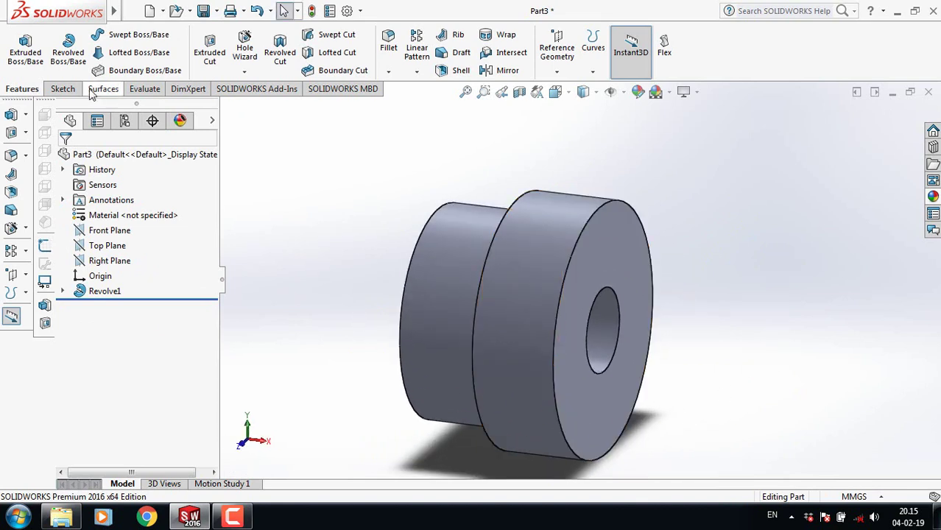
In a new 3D sketch, convert the front face's outer edge into a 24 mm circle
{"action": "left_click", "coordinate": [63, 88]}
{"action": "left_click", "coordinate": [19, 72]}
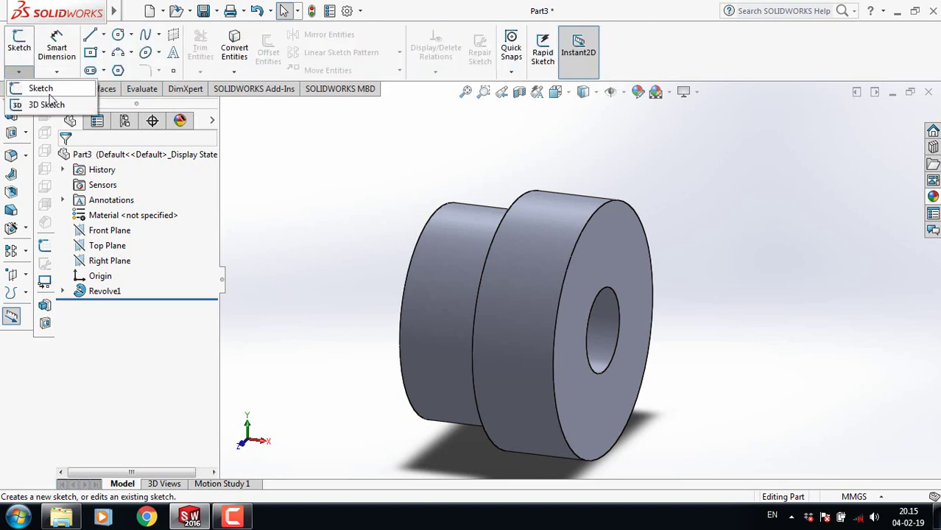
{"action": "left_click", "coordinate": [37, 99]}
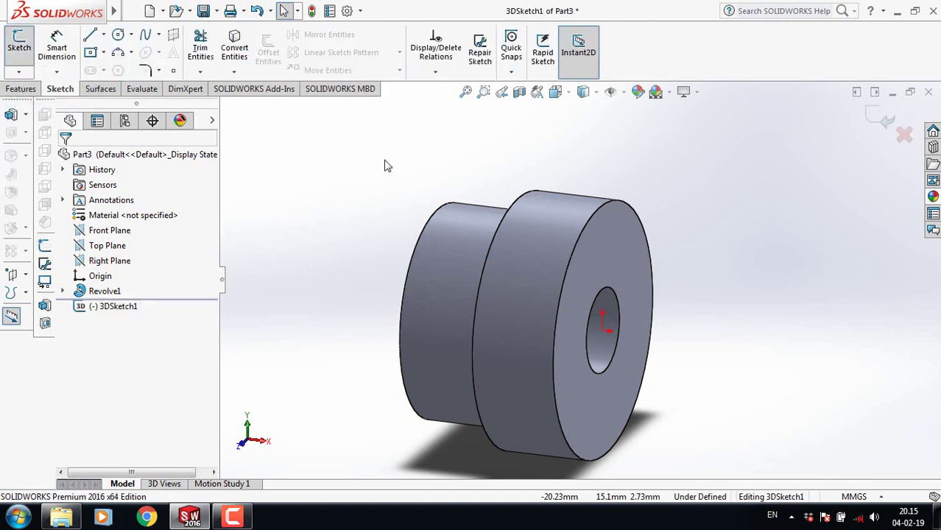
{"action": "left_click", "coordinate": [607, 210]}
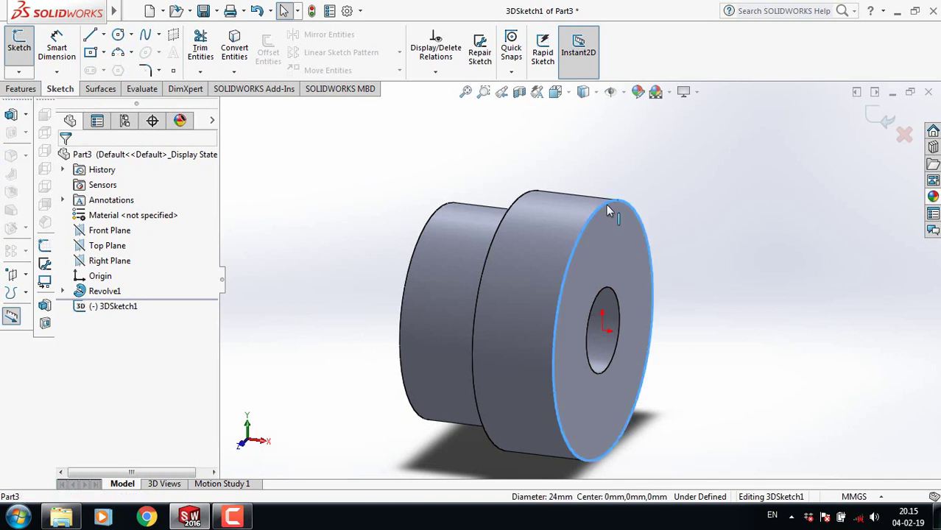
{"action": "left_click", "coordinate": [234, 47]}
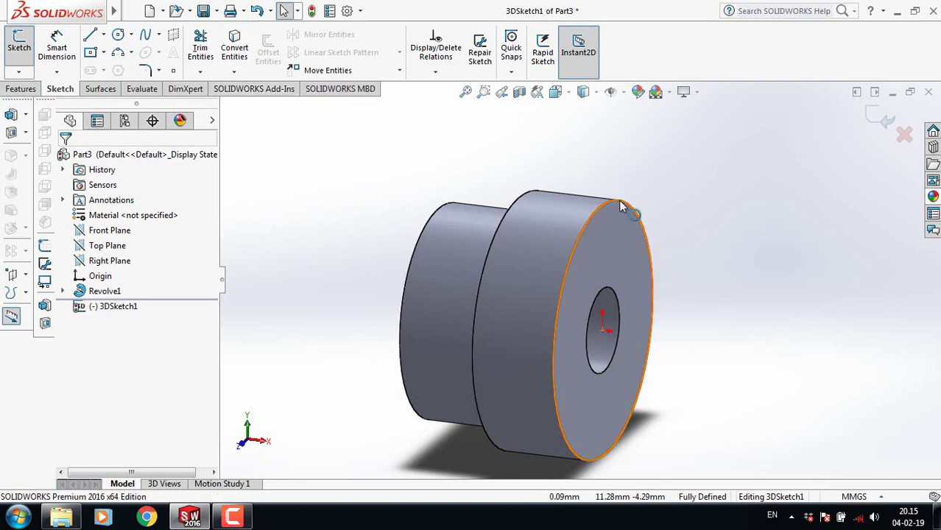
Create a reversed clockwise helix, 8 mm high with 0.125 revolution, on the 24 mm circle
{"action": "middle_click_drag", "start_coordinate": [722, 233], "coordinate": [713, 235]}
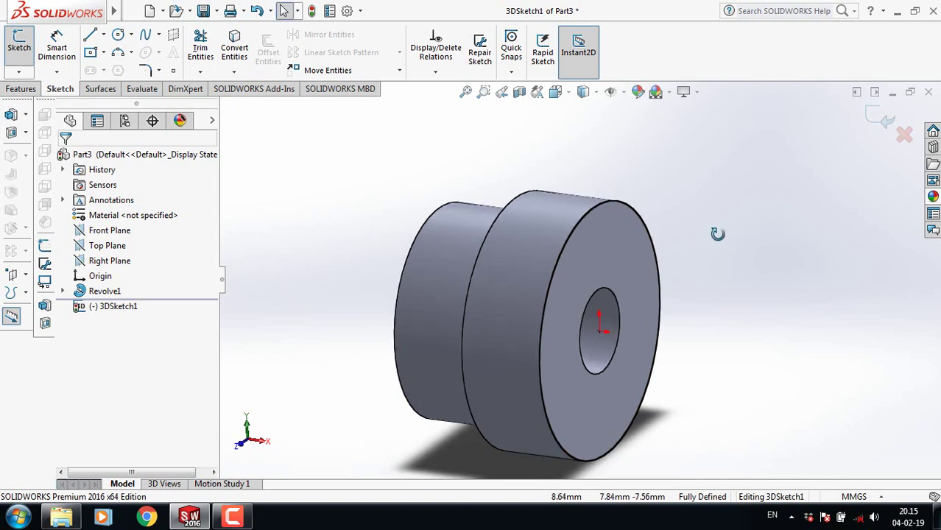
{"action": "left_click", "coordinate": [20, 89]}
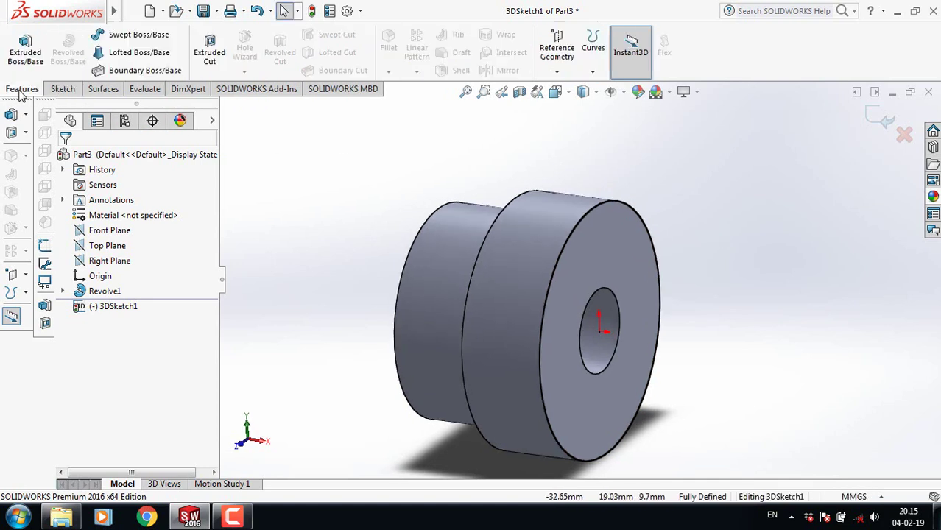
{"action": "left_click", "coordinate": [593, 73]}
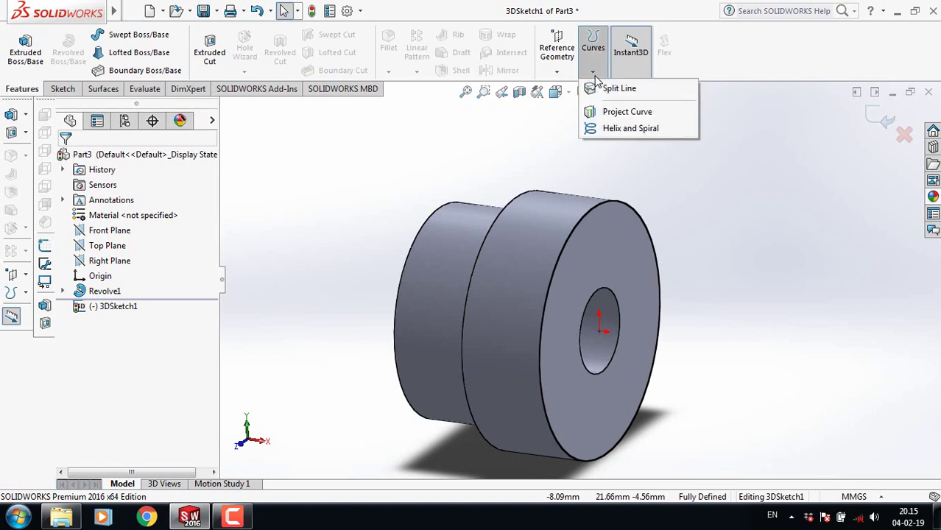
{"action": "left_click", "coordinate": [618, 130]}
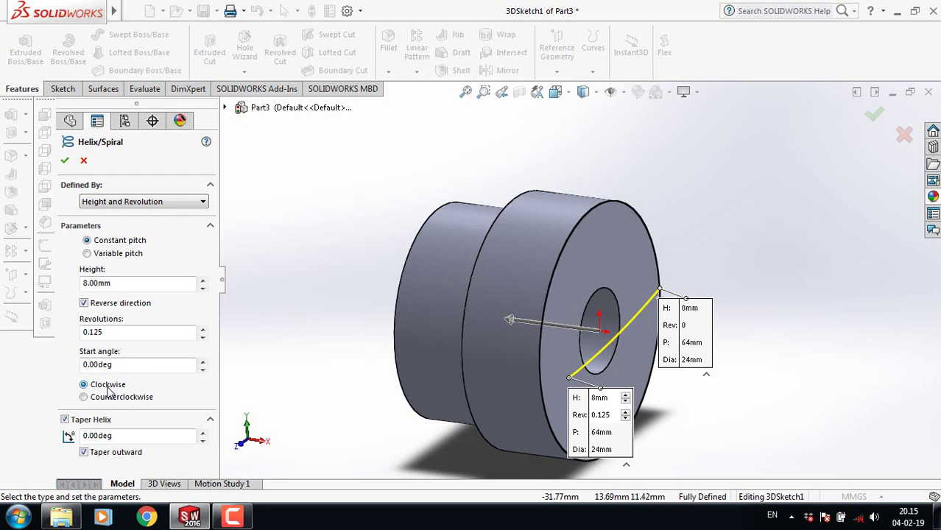
{"action": "left_click", "coordinate": [65, 162]}
{"action": "mouse_move", "coordinate": [329, 263]}
{"action": "middle_mouse_down"}
{"action": "mouse_move", "coordinate": [227, 269]}
{"action": "mouse_move", "coordinate": [336, 253]}
{"action": "middle_mouse_up"}
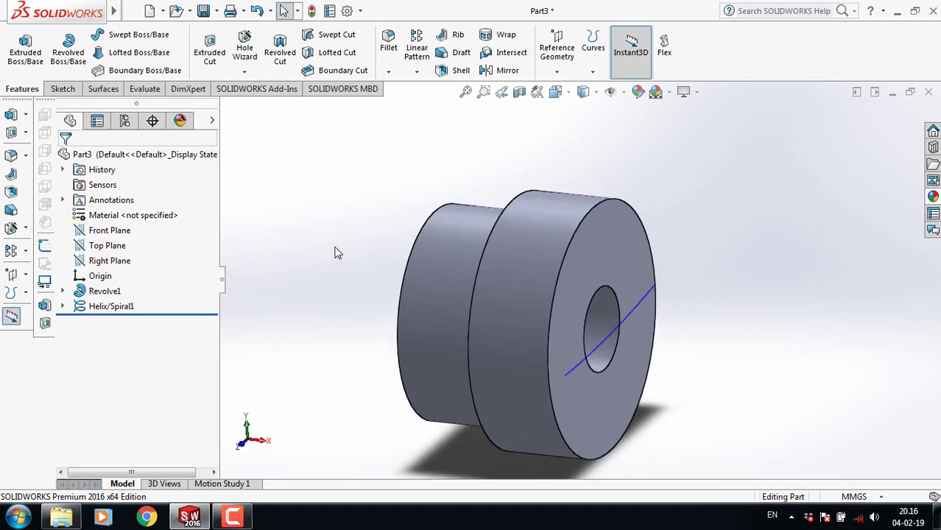
Add Plane1 offset 4 mm from the Right Plane, flipped to the opposite side
{"action": "left_click", "coordinate": [557, 74]}
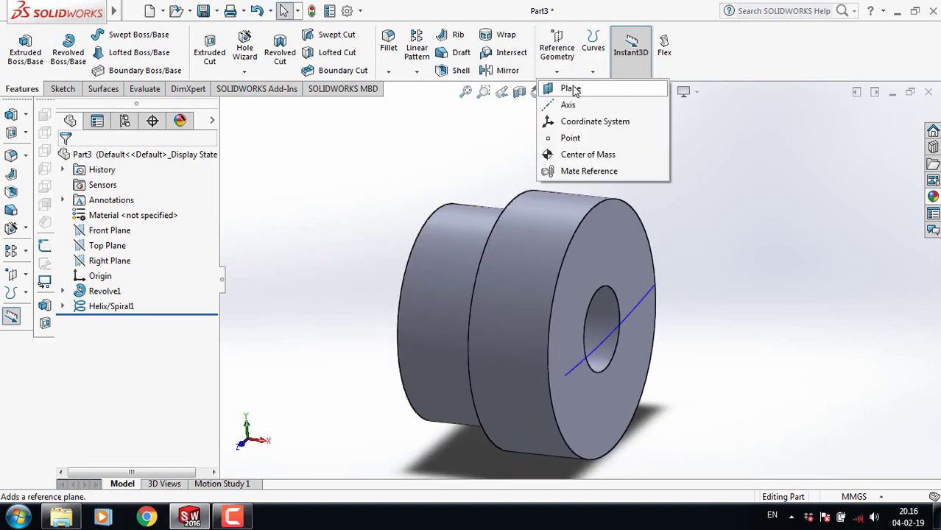
{"action": "left_click", "coordinate": [342, 173]}
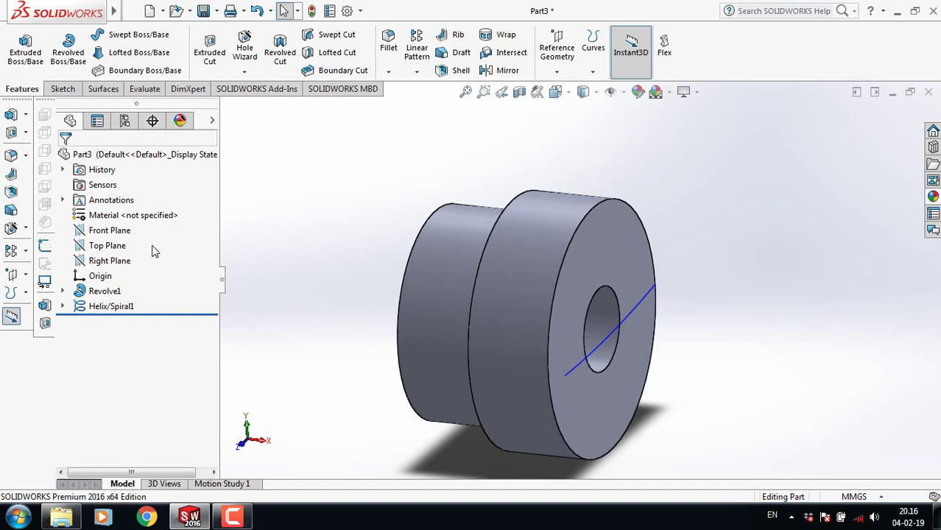
{"action": "left_click", "coordinate": [109, 264]}
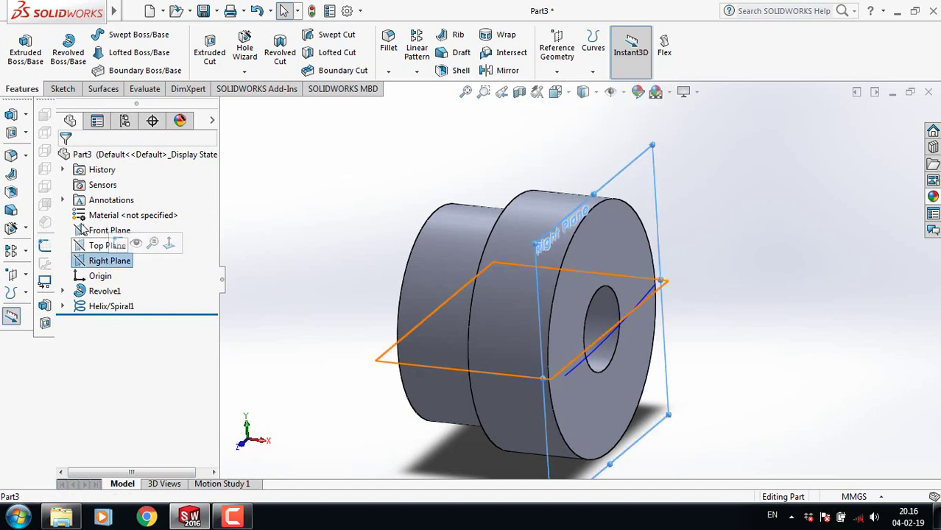
{"action": "left_click", "coordinate": [557, 73]}
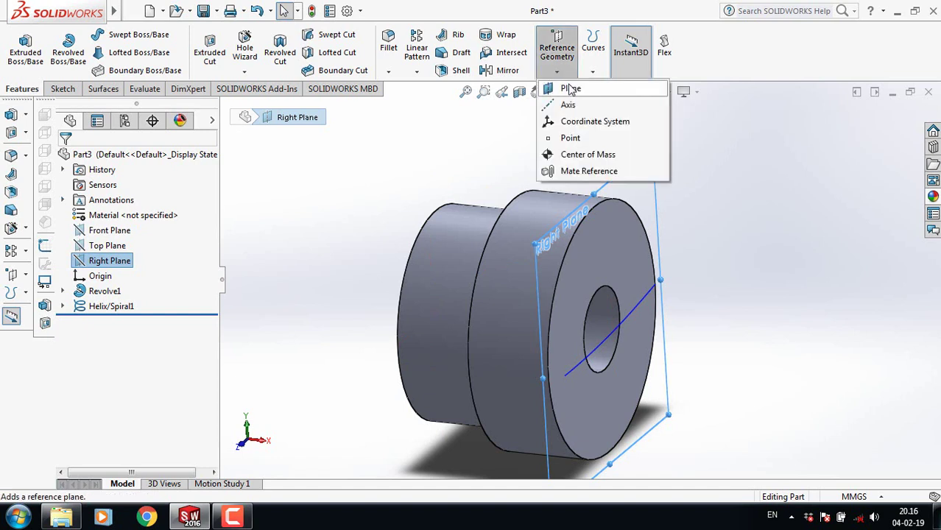
{"action": "left_click", "coordinate": [570, 89]}
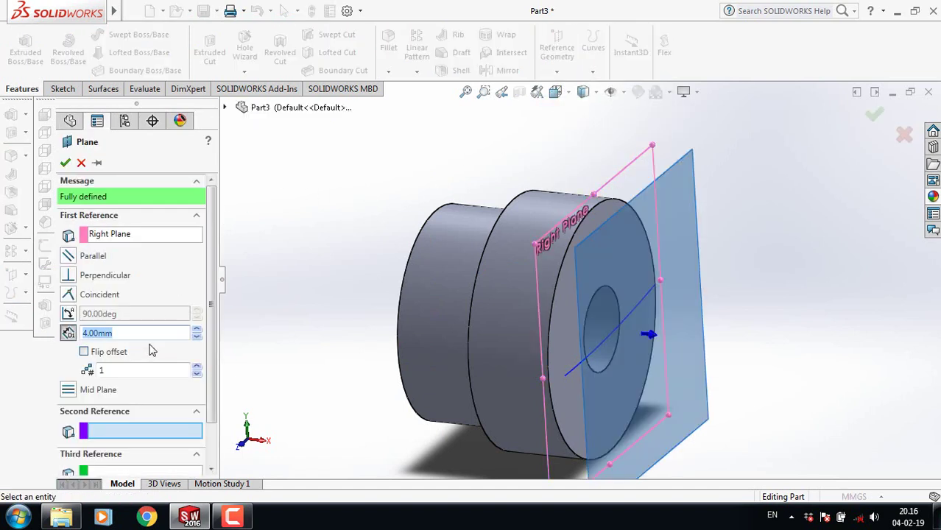
{"action": "left_click", "coordinate": [84, 353]}
{"action": "middle_click_drag", "start_coordinate": [346, 318], "coordinate": [342, 299]}
{"action": "left_click", "coordinate": [65, 163]}
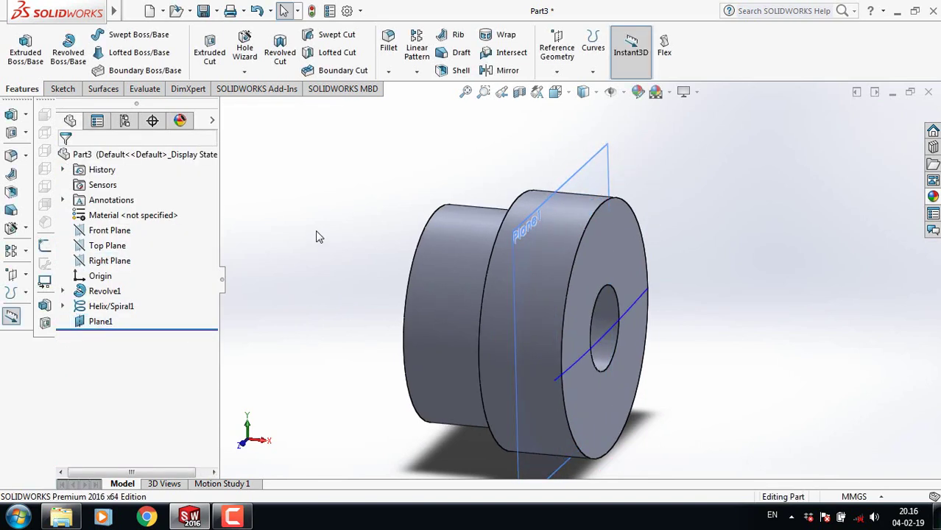
Begin Sketch2 on Plane1, viewed normal to the plane, with the Center Rectangle tool
{"action": "key", "text": "space"}
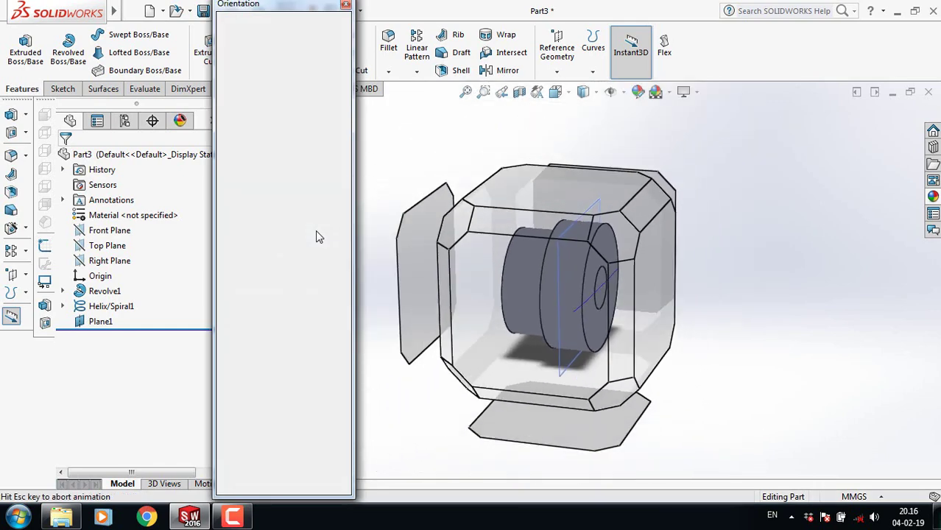
{"action": "left_click", "coordinate": [341, 87]}
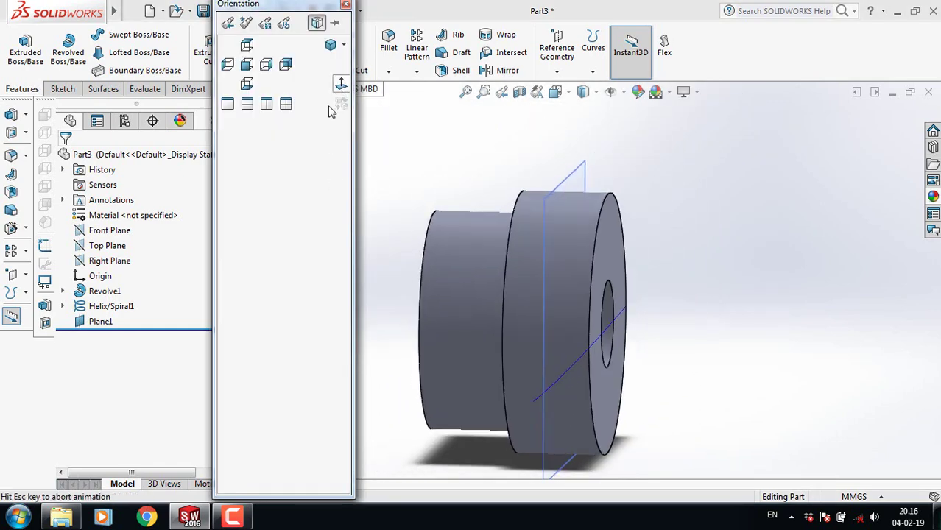
{"action": "left_click", "coordinate": [109, 321]}
{"action": "left_click", "coordinate": [117, 305]}
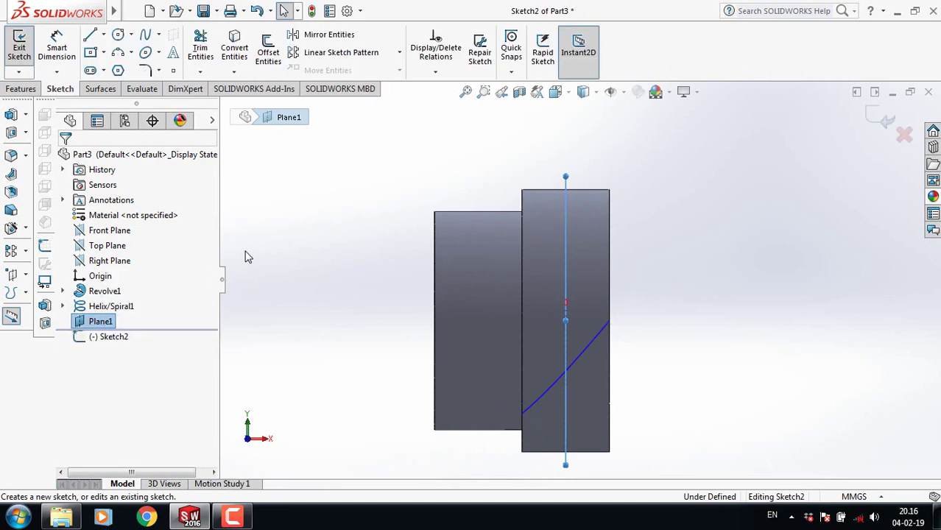
{"action": "key", "text": "space"}
{"action": "left_click", "coordinate": [342, 87]}
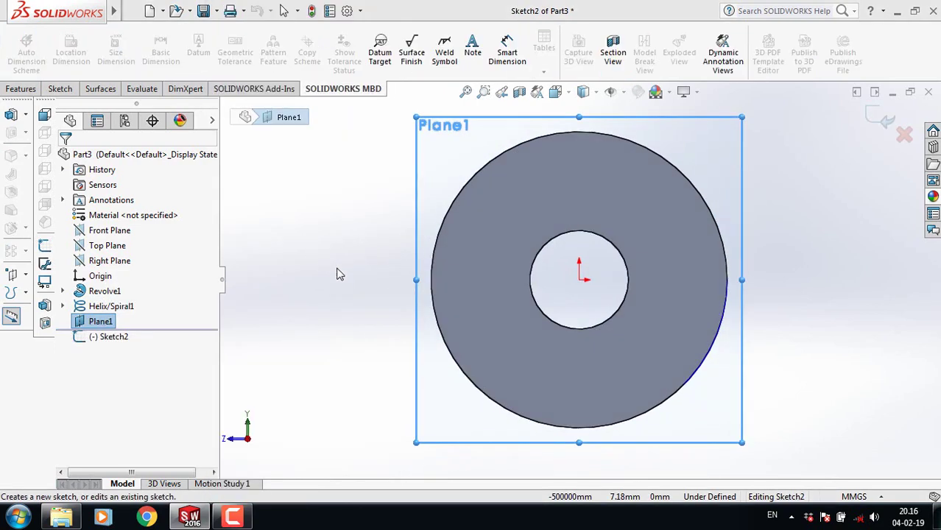
{"action": "scroll", "coordinate": [344, 202], "scroll_direction": "down", "scroll_amount": 1}
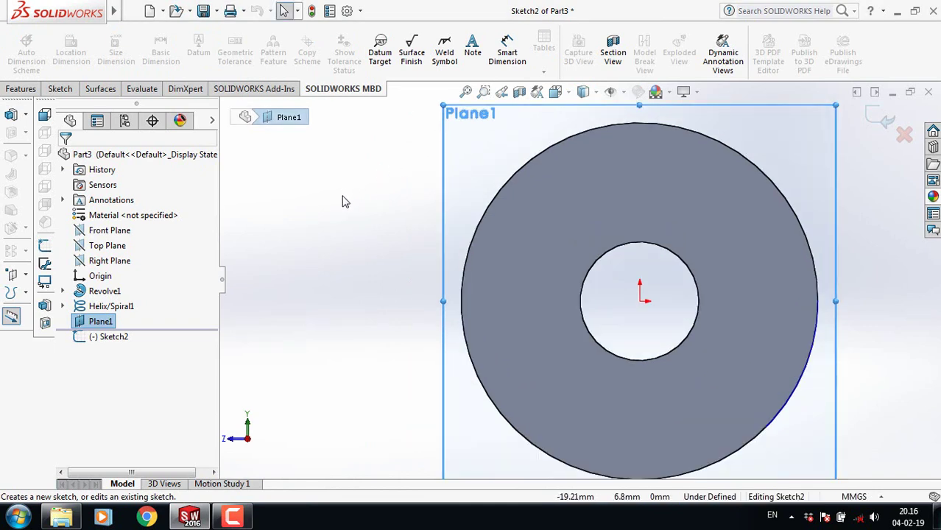
{"action": "left_click", "coordinate": [61, 89]}
{"action": "left_click", "coordinate": [90, 53]}
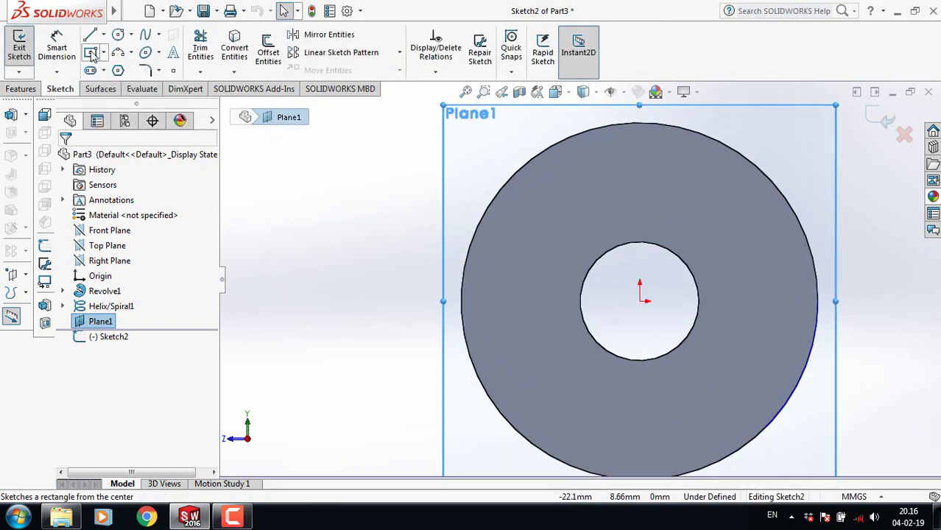
Draw a small centre rectangle to the left of the part
{"action": "left_click", "coordinate": [311, 265]}
{"action": "left_click", "coordinate": [331, 282]}
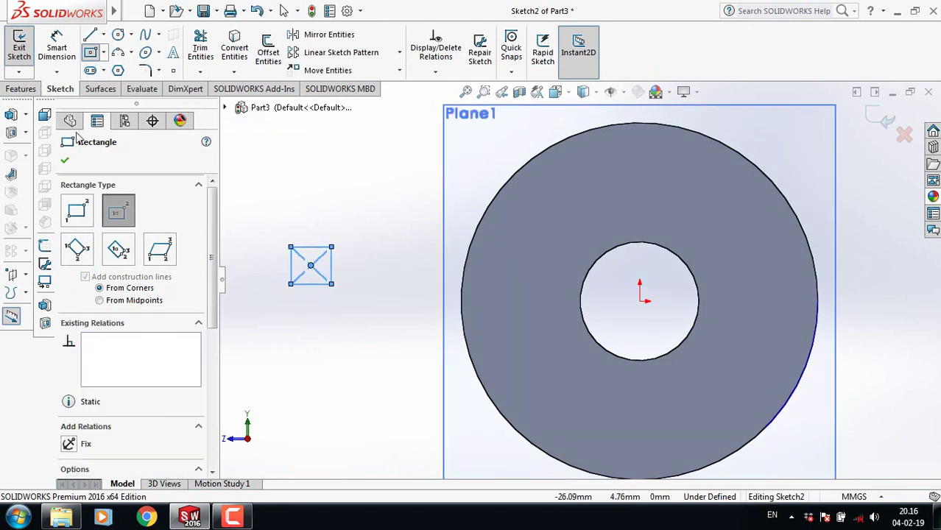
{"action": "left_click", "coordinate": [66, 163]}
{"action": "scroll", "coordinate": [341, 238], "scroll_direction": "down", "scroll_amount": 1}
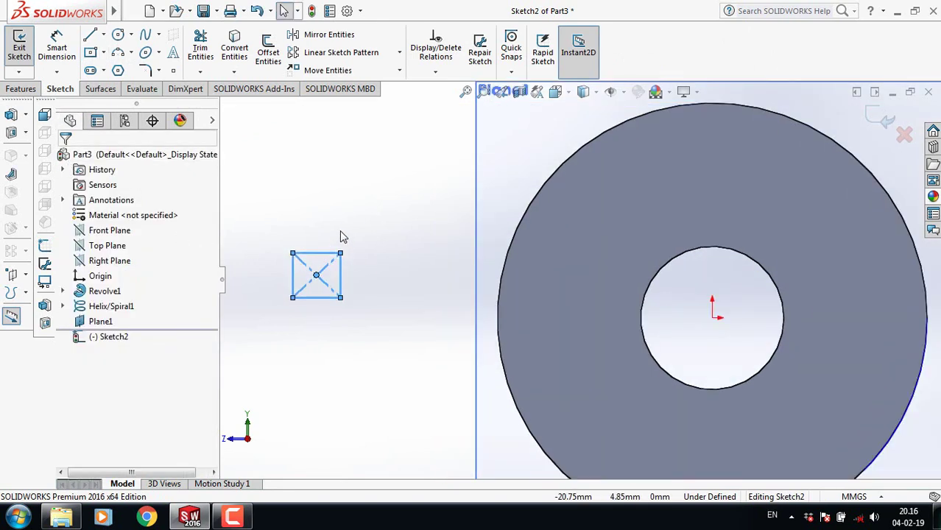
Make the square's right and top edges equal in length
{"action": "double_click", "coordinate": [320, 253]}
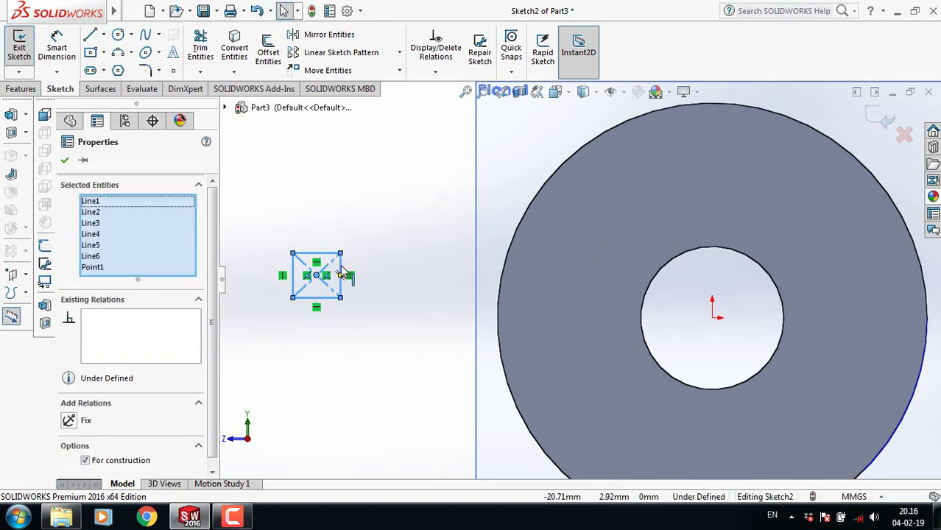
{"action": "left_click", "coordinate": [341, 276], "text": "ctrl"}
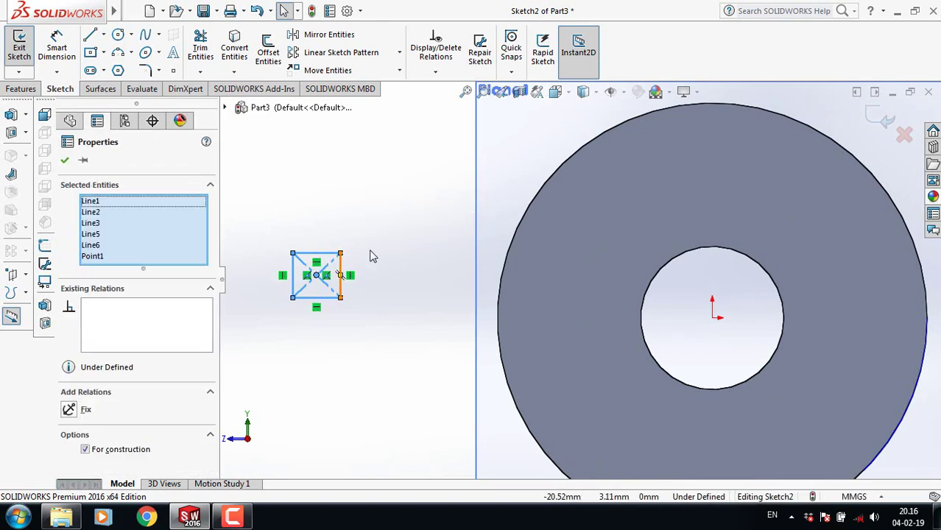
{"action": "left_click", "coordinate": [327, 253], "text": "ctrl"}
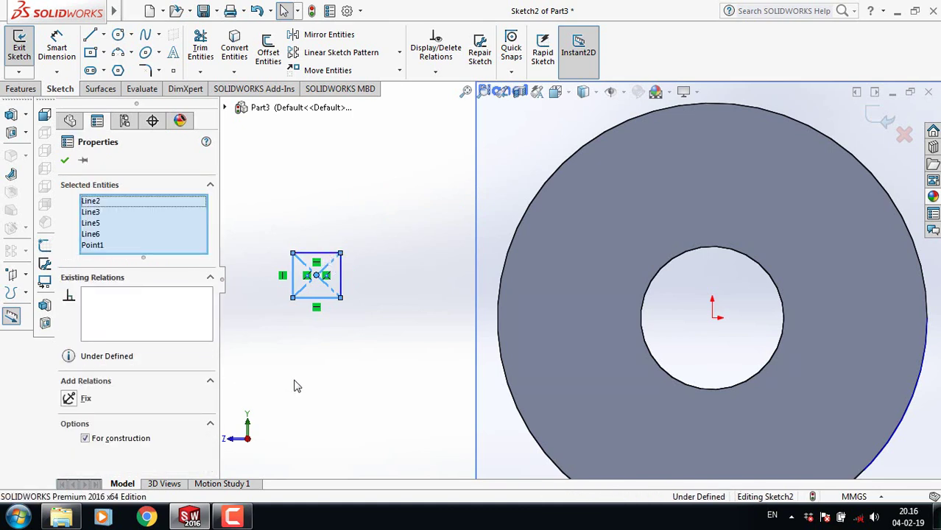
{"action": "left_click", "coordinate": [335, 370]}
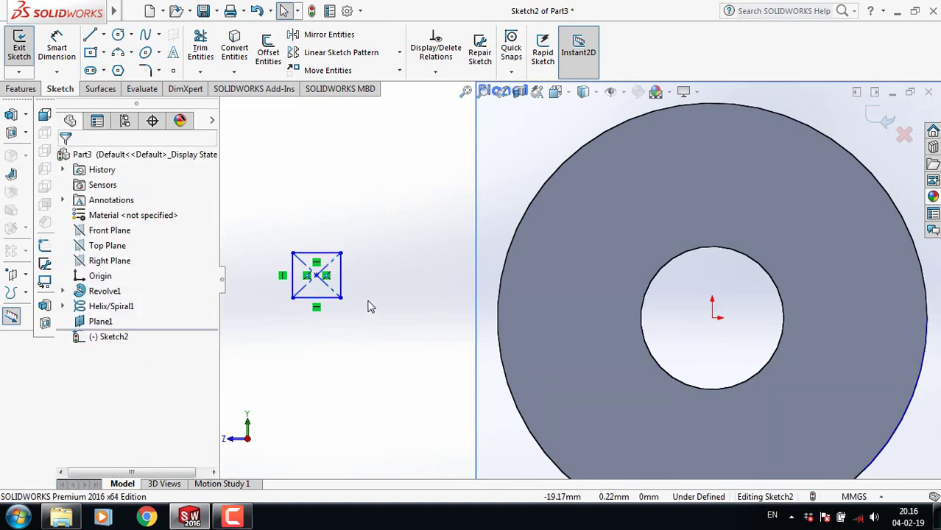
{"action": "left_click", "coordinate": [340, 263]}
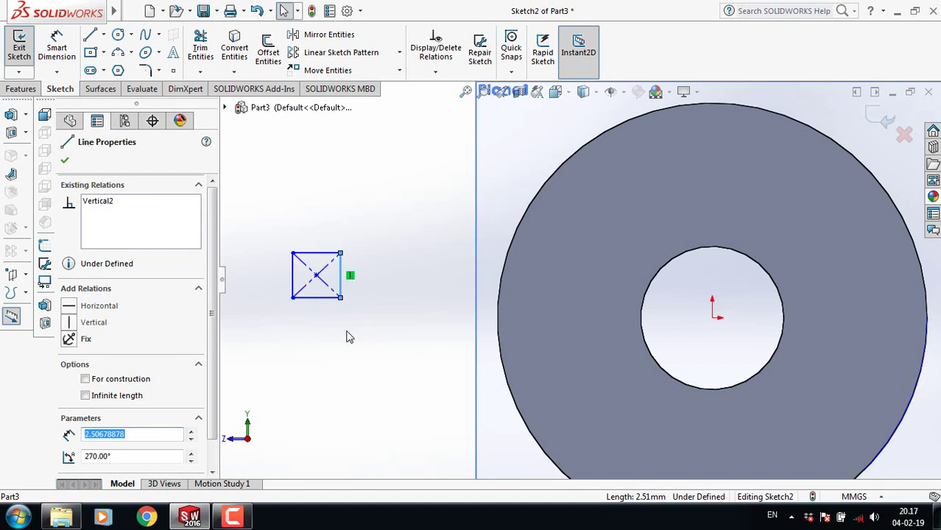
{"action": "left_click", "coordinate": [325, 255], "text": "ctrl"}
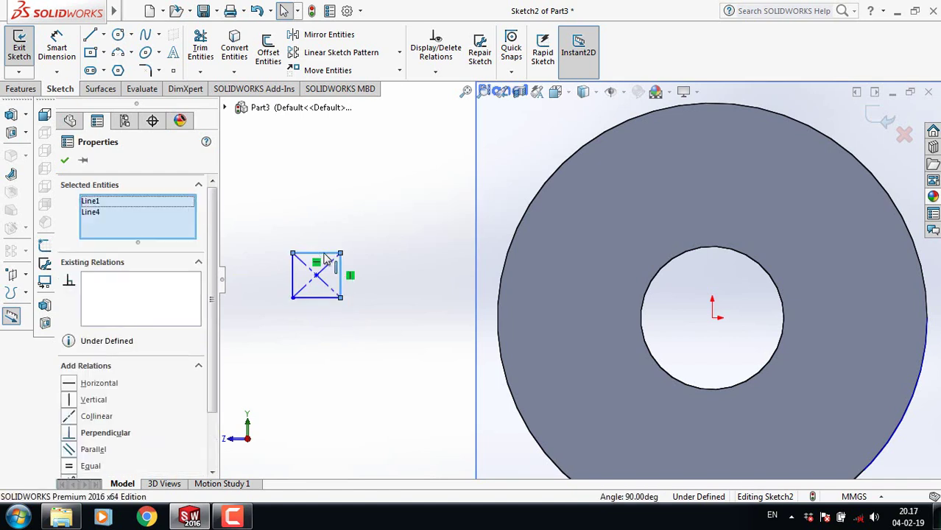
{"action": "left_click", "coordinate": [74, 464]}
{"action": "left_click", "coordinate": [333, 355]}
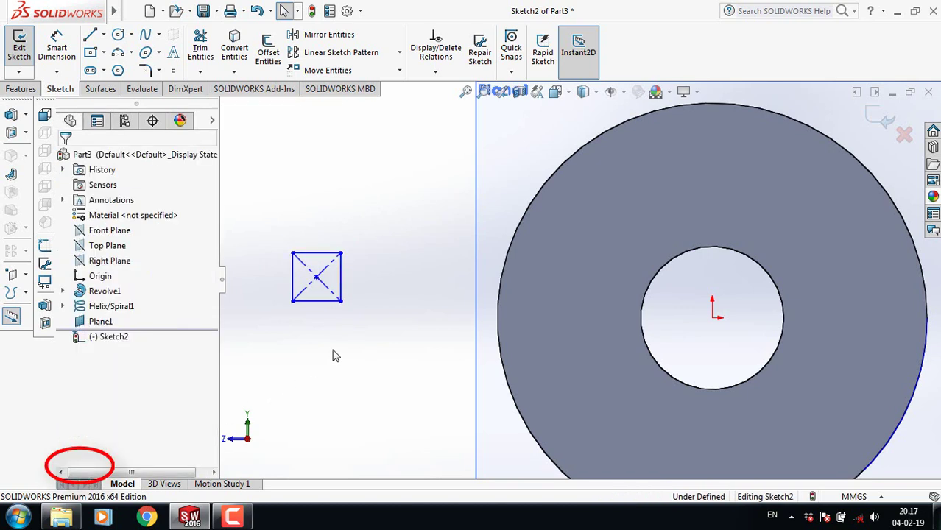
Dimension the square's top edge to 1 mm
{"action": "left_click", "coordinate": [56, 48]}
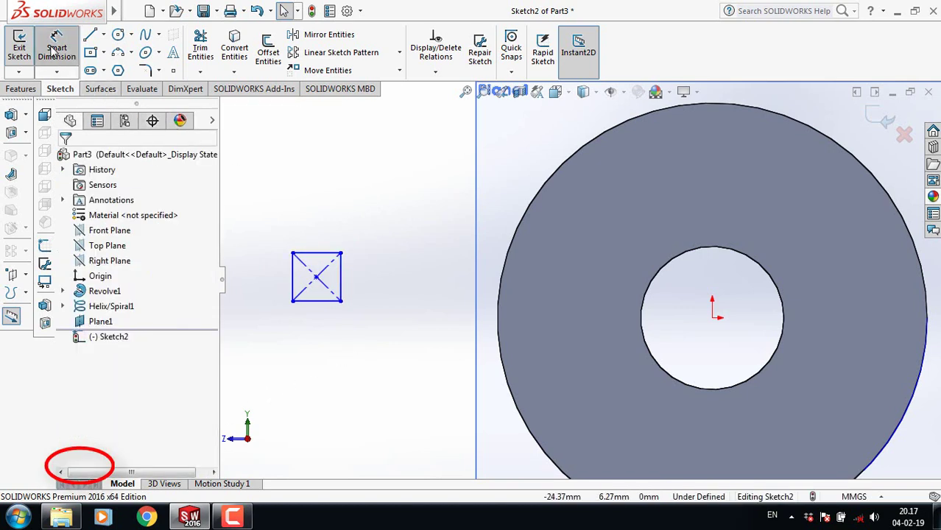
{"action": "left_click", "coordinate": [331, 252]}
{"action": "left_click", "coordinate": [324, 231]}
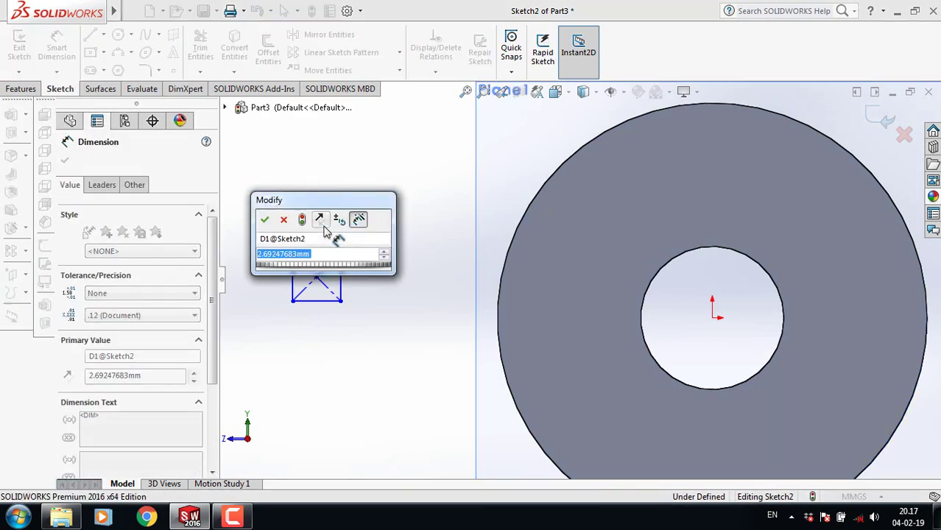
{"action": "type", "text": "1"}
{"action": "left_click", "coordinate": [264, 221]}
{"action": "middle_click_drag", "start_coordinate": [382, 406], "coordinate": [414, 365]}
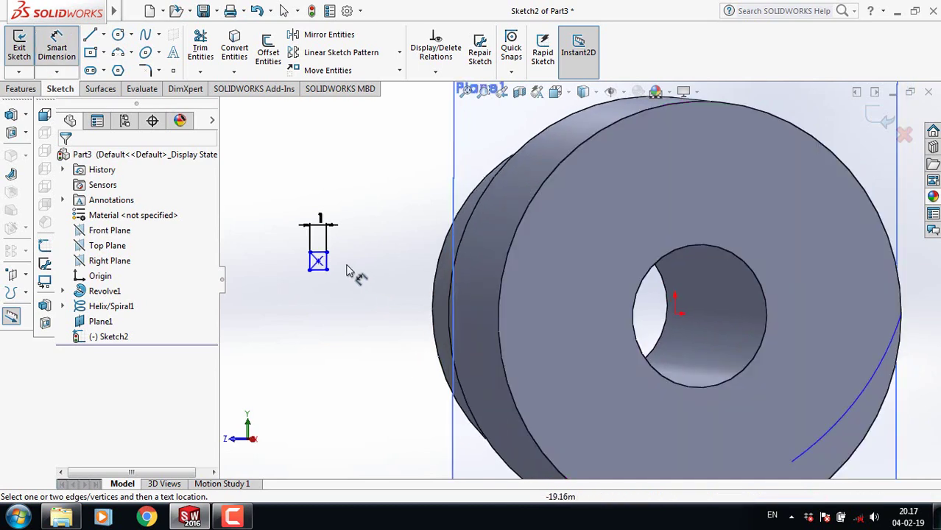
{"action": "scroll", "coordinate": [917, 396], "scroll_direction": "up", "scroll_amount": 2}
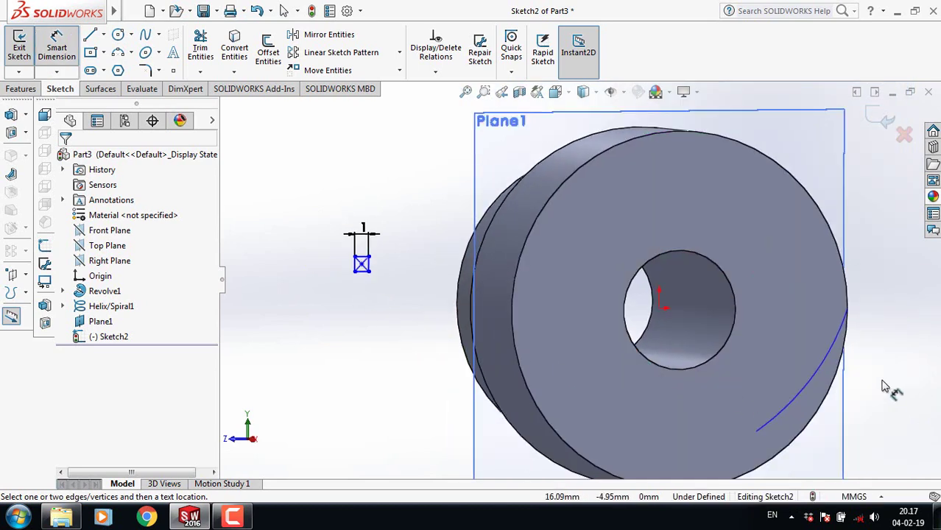
{"action": "scroll", "coordinate": [882, 384], "scroll_direction": "up", "scroll_amount": 3}
{"action": "middle_click_drag", "start_coordinate": [861, 380], "coordinate": [817, 394]}
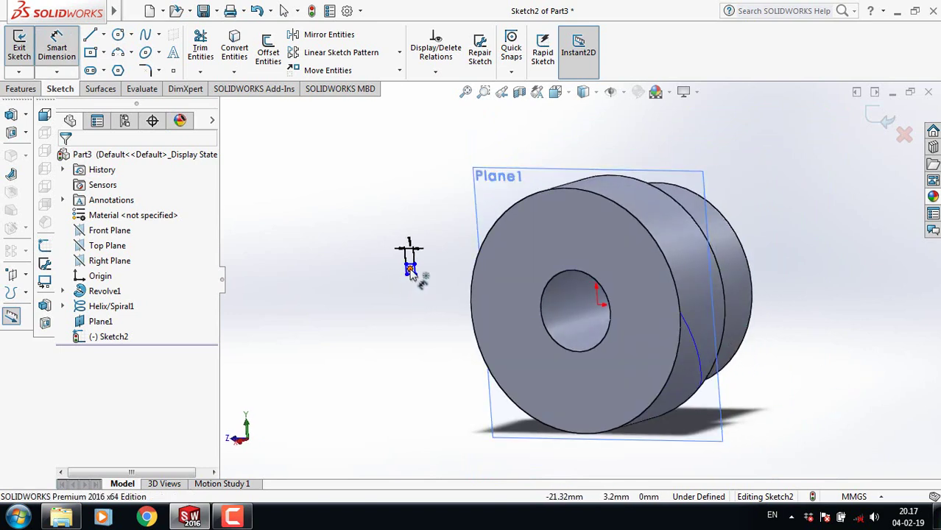
{"action": "left_click", "coordinate": [411, 269]}
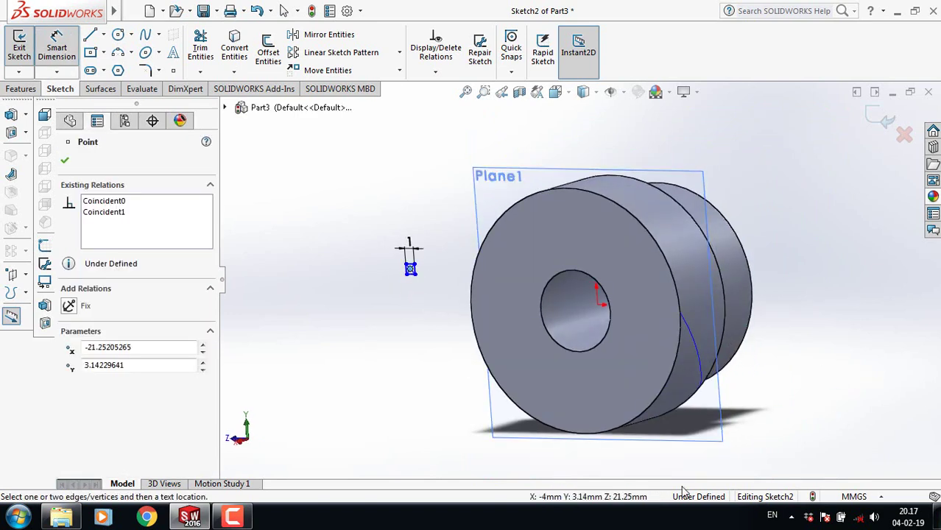
{"action": "left_click", "coordinate": [697, 349]}
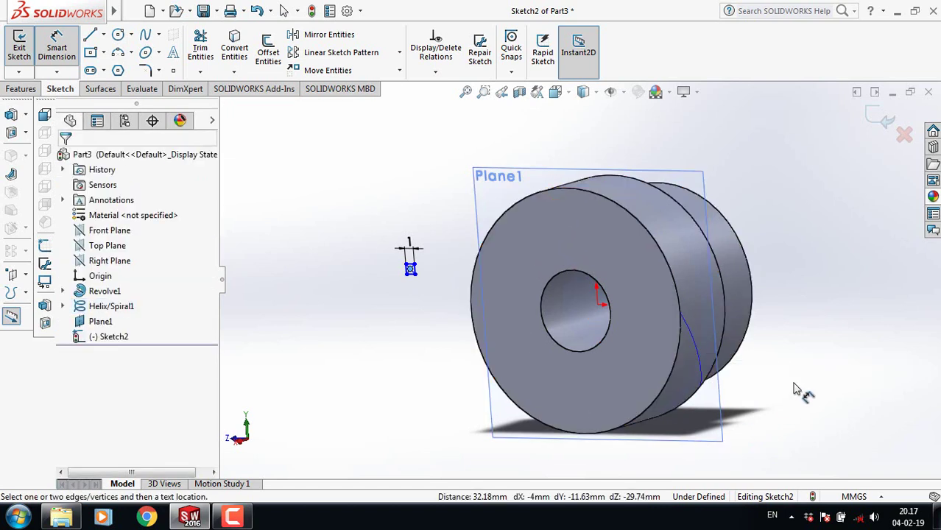
{"action": "left_click", "coordinate": [695, 340]}
{"action": "left_click", "coordinate": [695, 340]}
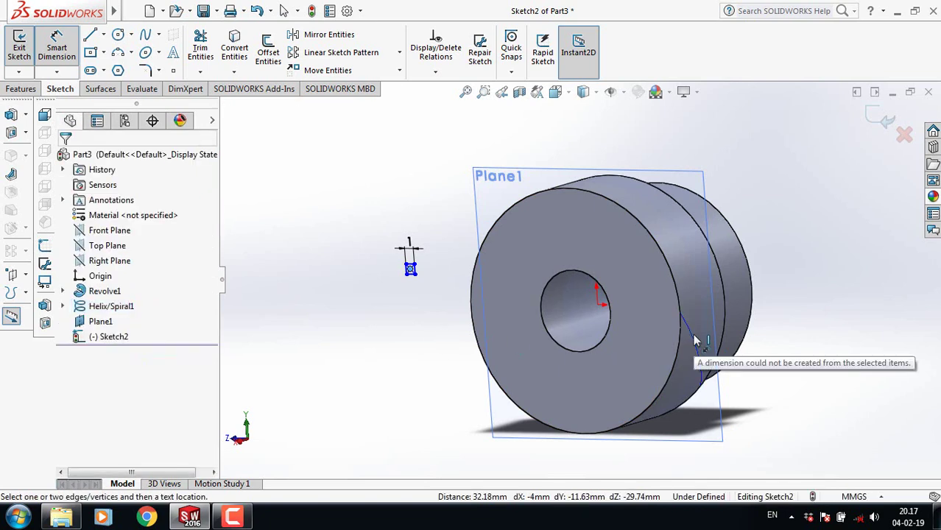
{"action": "left_click", "coordinate": [695, 345]}
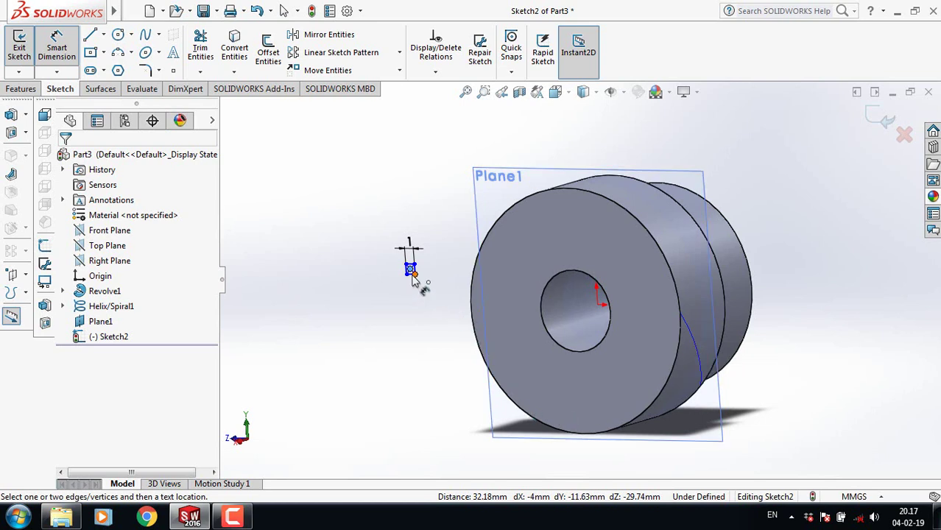
{"action": "left_click", "coordinate": [410, 269]}
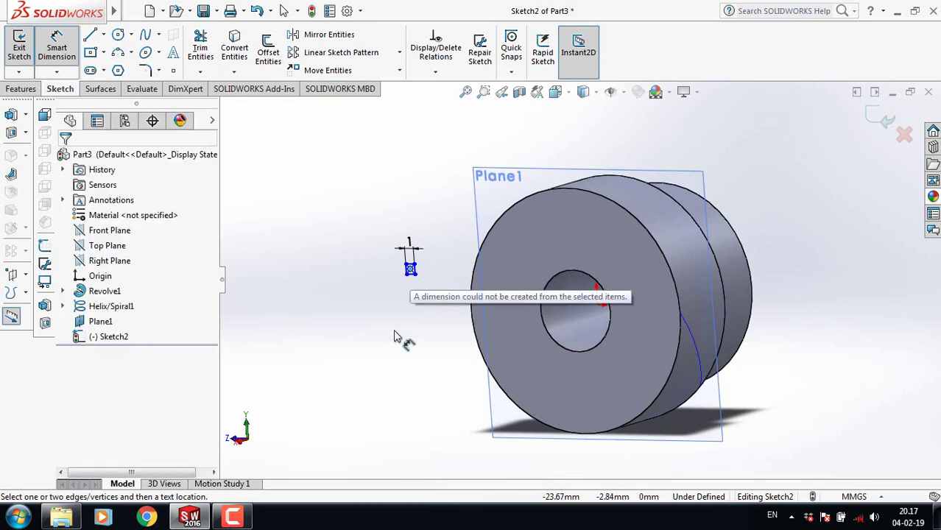
{"action": "key", "text": "Escape"}
{"action": "key", "text": "Escape"}
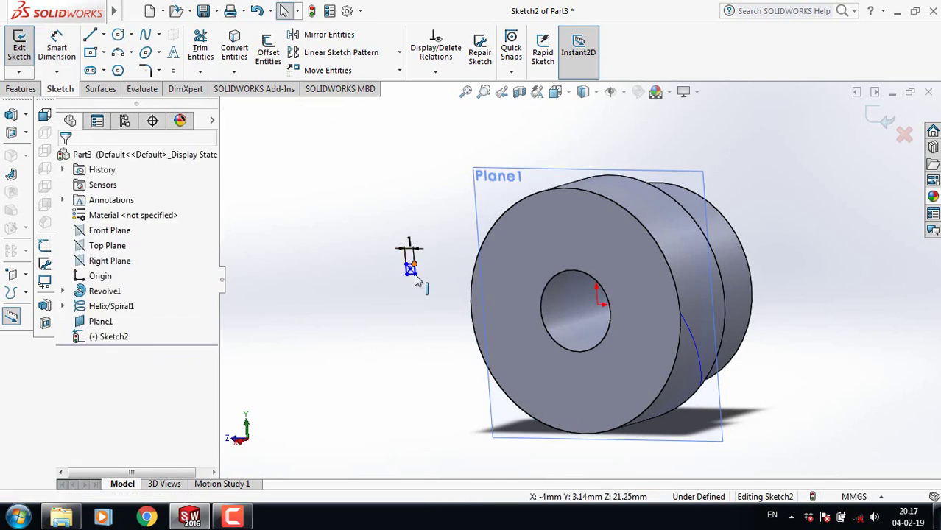
{"action": "left_click", "coordinate": [411, 271]}
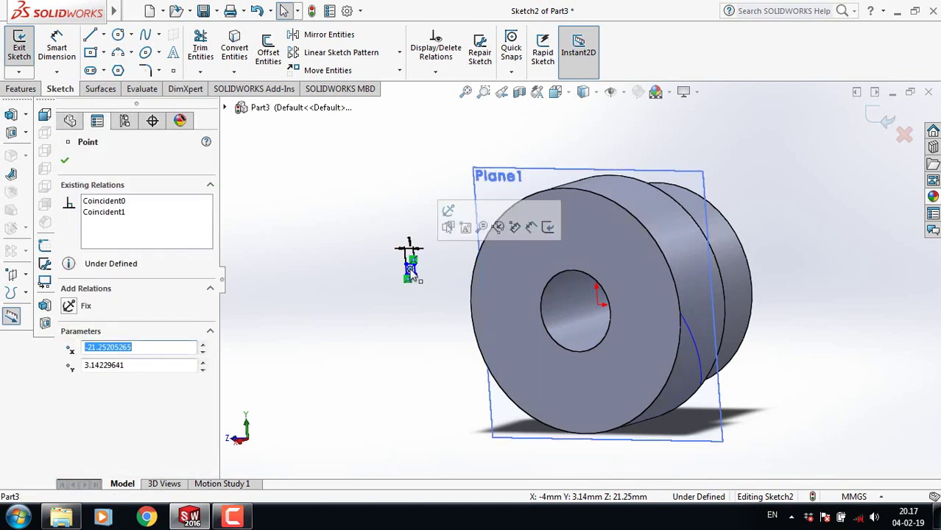
Pierce the square's centre point onto the helix so Sketch2 becomes fully defined
{"action": "left_click", "coordinate": [693, 341]}
{"action": "left_click", "coordinate": [692, 338], "text": "ctrl"}
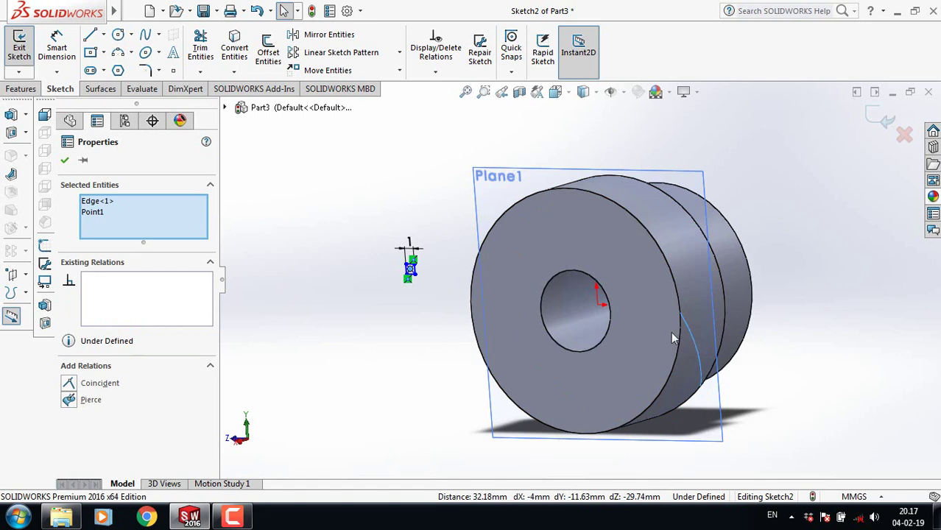
{"action": "left_click", "coordinate": [70, 401]}
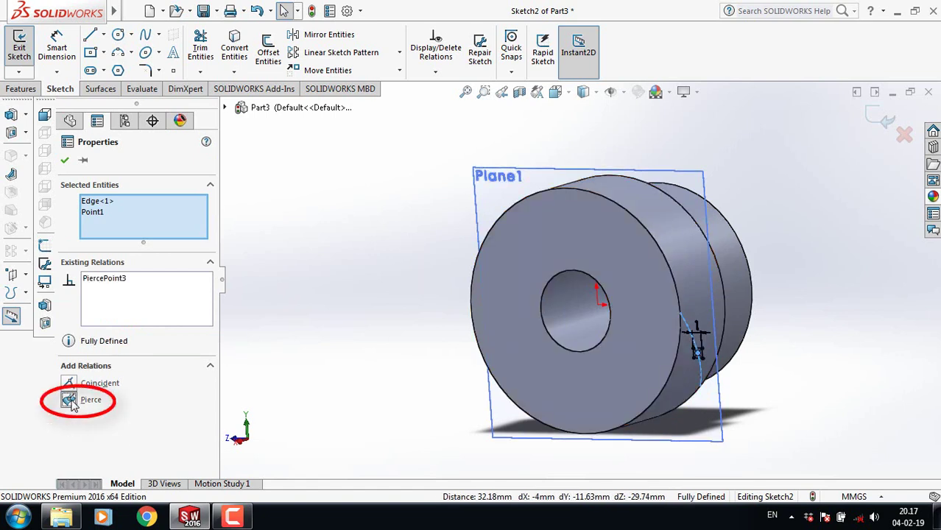
{"action": "left_click", "coordinate": [65, 160]}
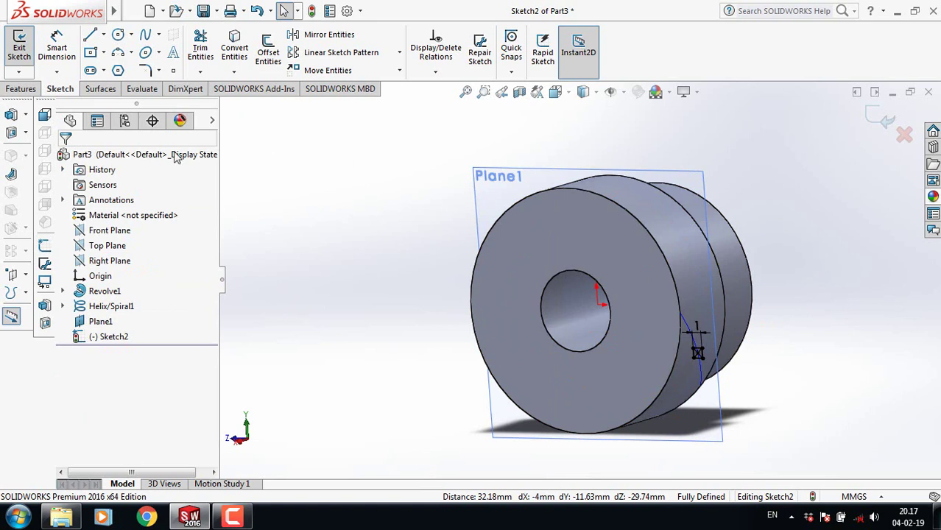
Sweep-cut the square profile along the helix, following the path direction, to form Cut-Sweep1
{"action": "left_click", "coordinate": [21, 89]}
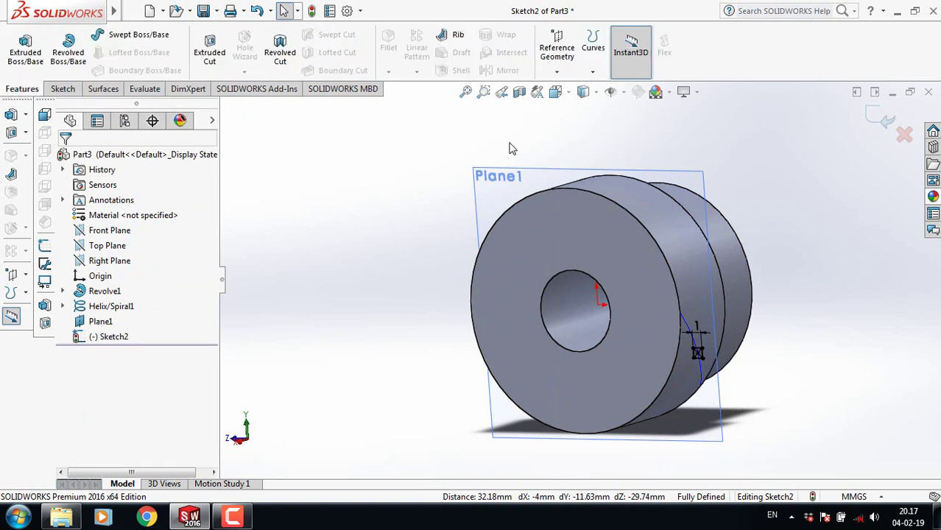
{"action": "left_click", "coordinate": [882, 122]}
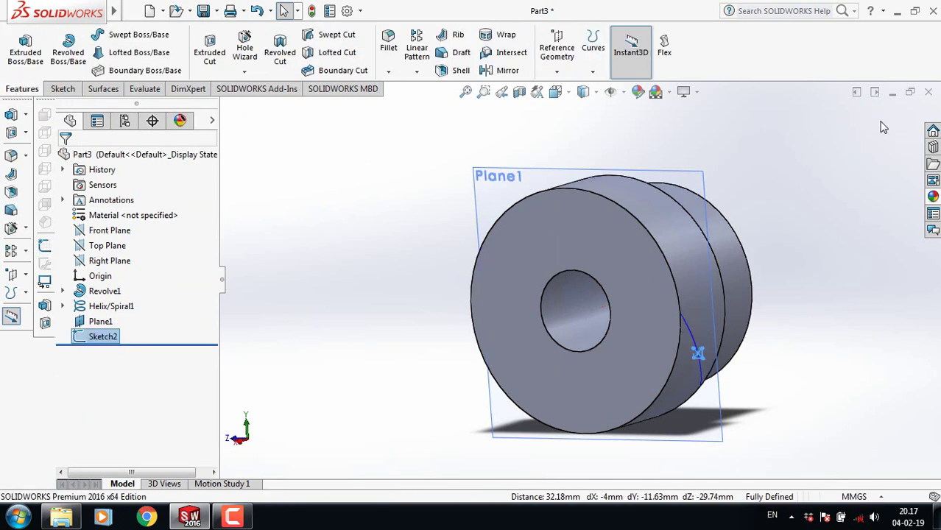
{"action": "left_click", "coordinate": [335, 37]}
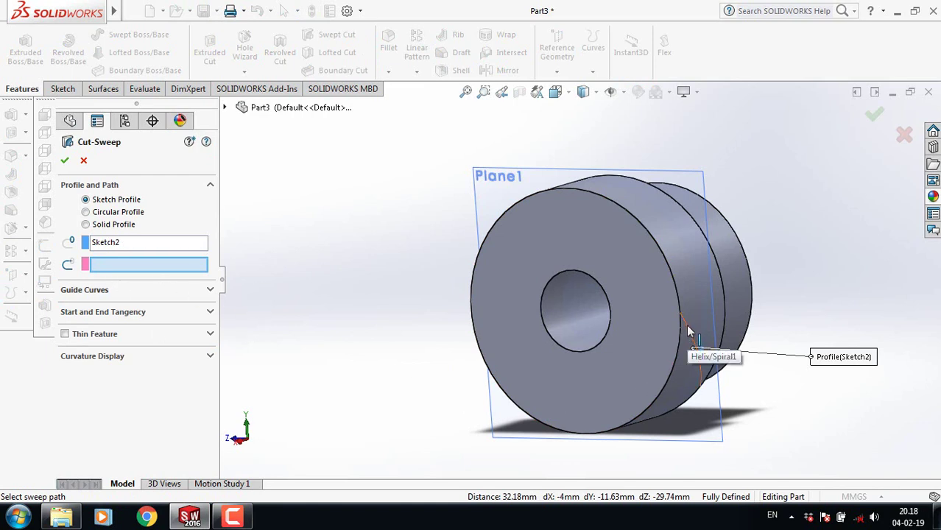
{"action": "left_click", "coordinate": [686, 325]}
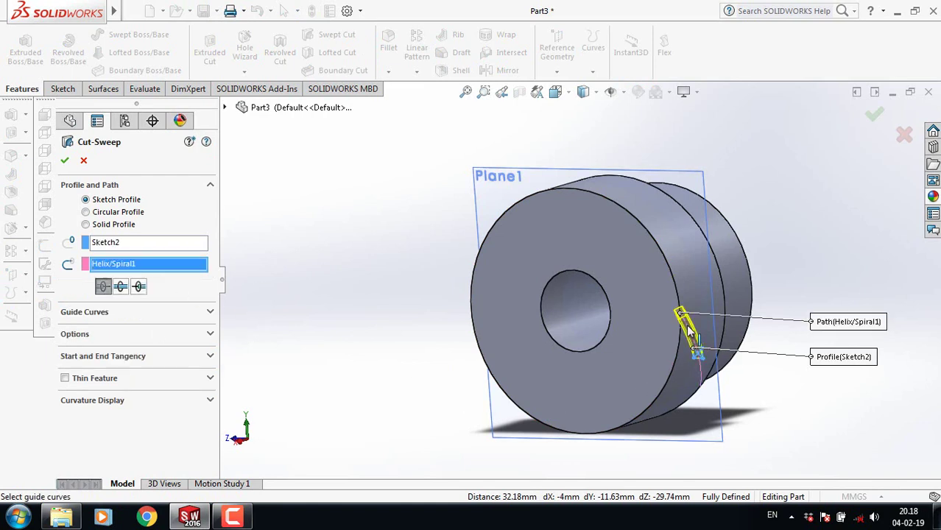
{"action": "left_click", "coordinate": [123, 291]}
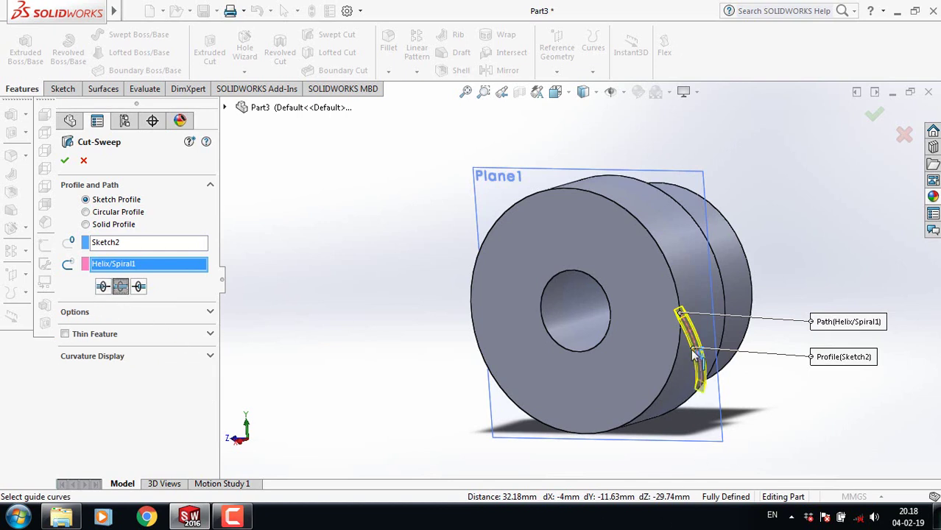
{"action": "left_click", "coordinate": [64, 160]}
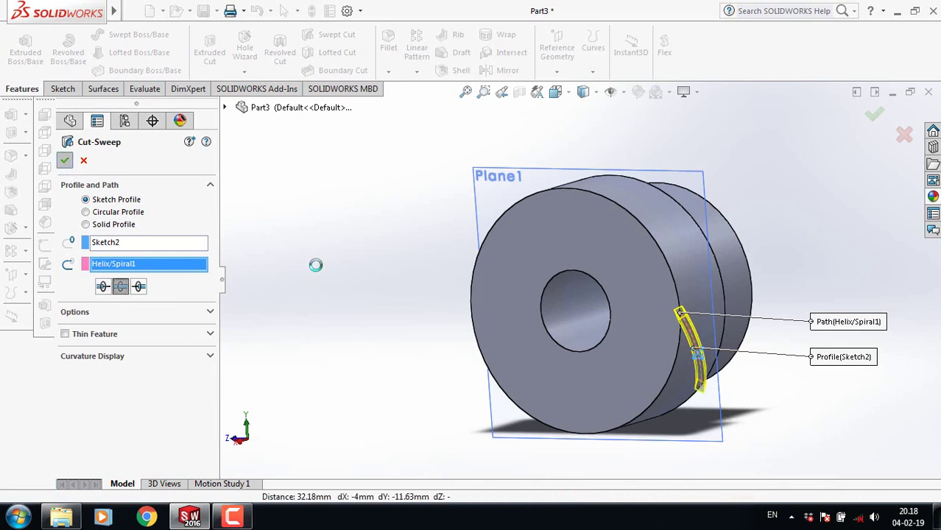
{"action": "left_click", "coordinate": [338, 301]}
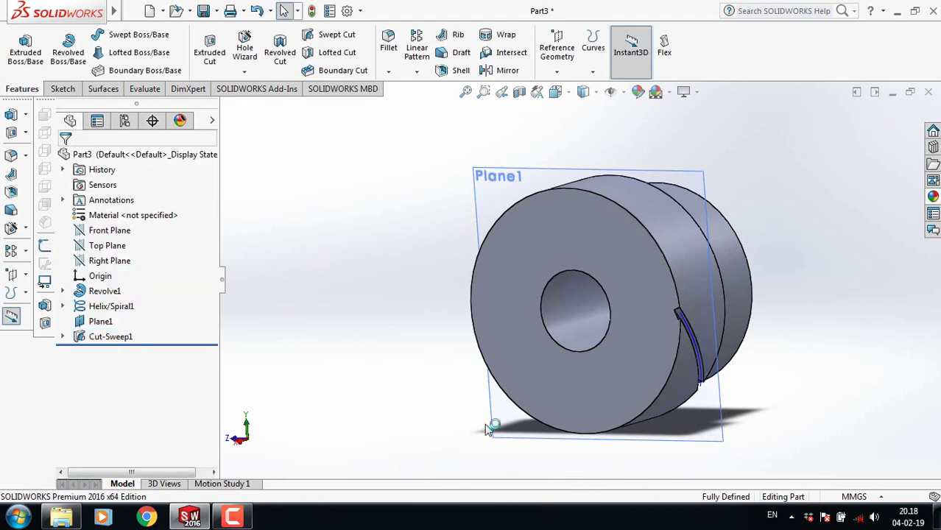
{"action": "scroll", "coordinate": [687, 349], "scroll_direction": "down", "scroll_amount": 3}
{"action": "middle_click_drag", "start_coordinate": [777, 401], "coordinate": [777, 379]}
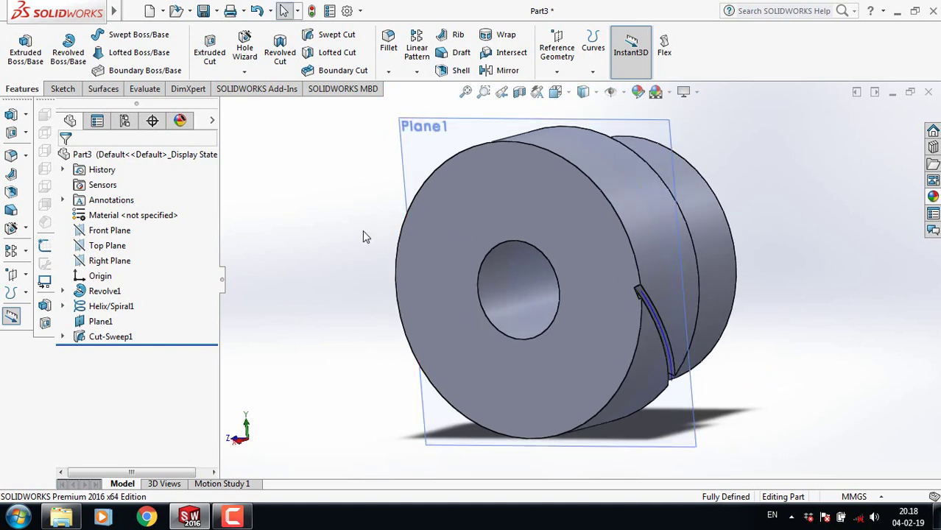
Circular-pattern Cut-Sweep1 about the rim's circular edge: 20 instances over 360°
{"action": "left_click", "coordinate": [417, 73]}
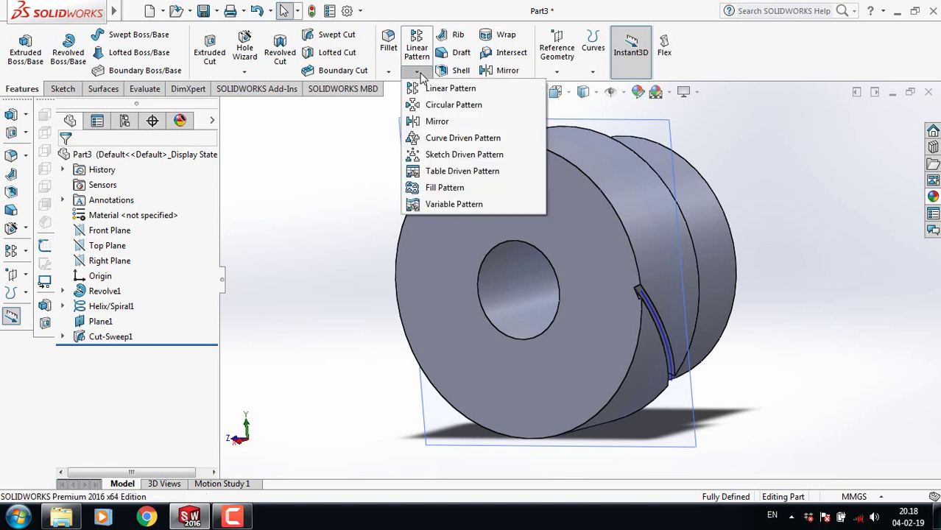
{"action": "left_click", "coordinate": [442, 108]}
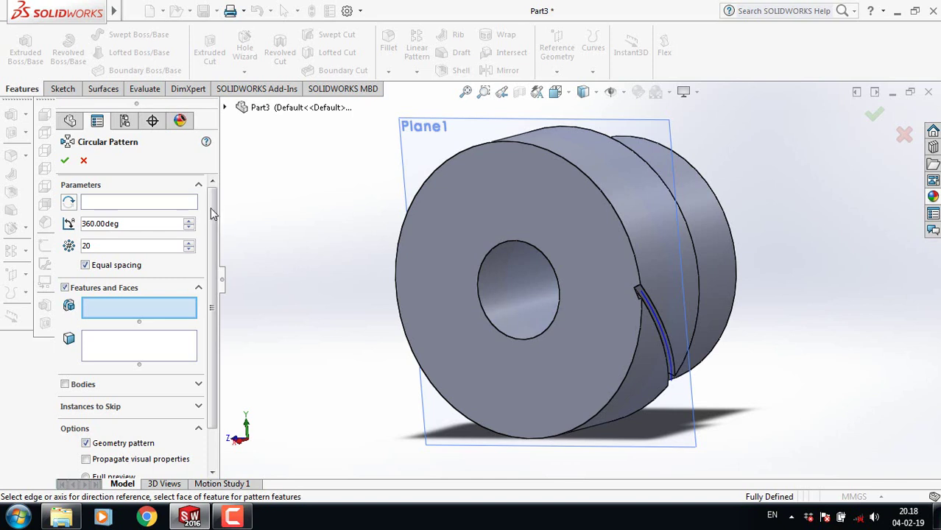
{"action": "left_click", "coordinate": [135, 204]}
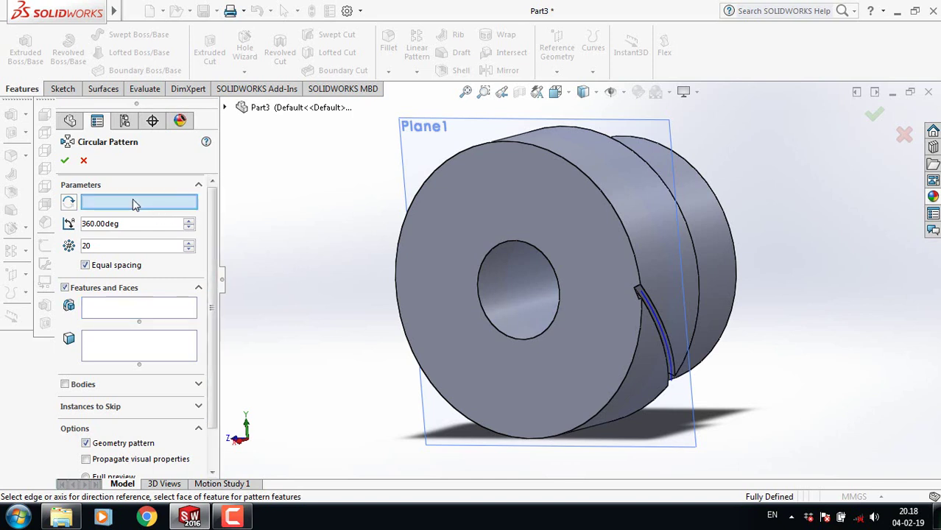
{"action": "left_click", "coordinate": [580, 169]}
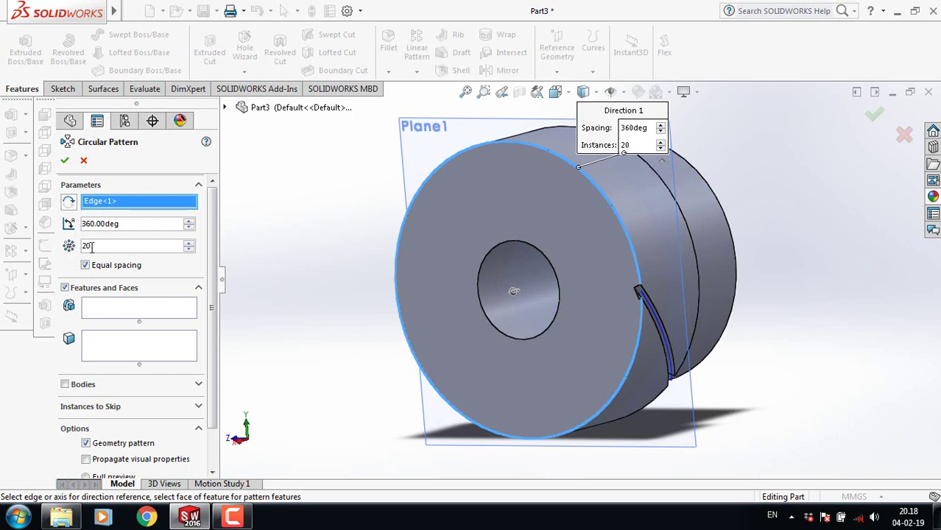
{"action": "left_click", "coordinate": [226, 108]}
{"action": "left_click", "coordinate": [284, 291]}
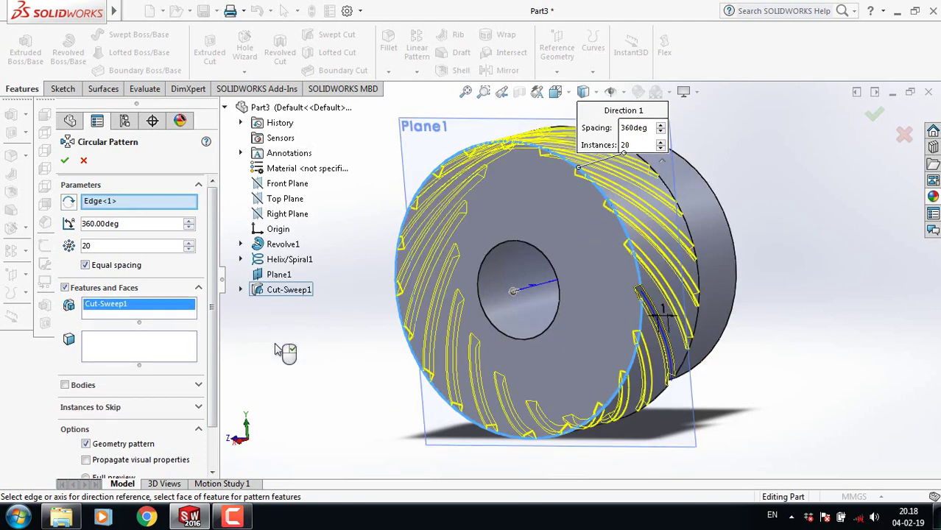
{"action": "left_click", "coordinate": [65, 162]}
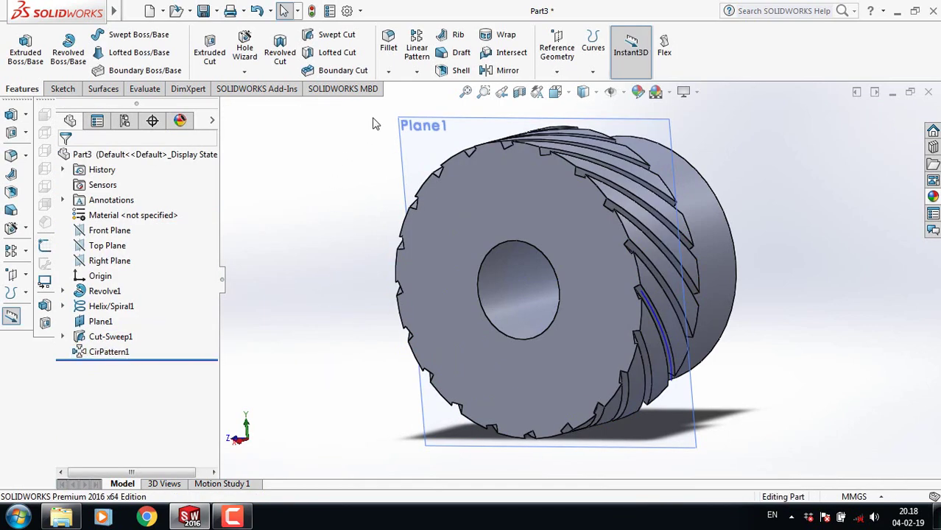
Mirror CirPattern1 across Plane1 so the grooves cross into a diamond knurl
{"action": "left_click", "coordinate": [508, 71]}
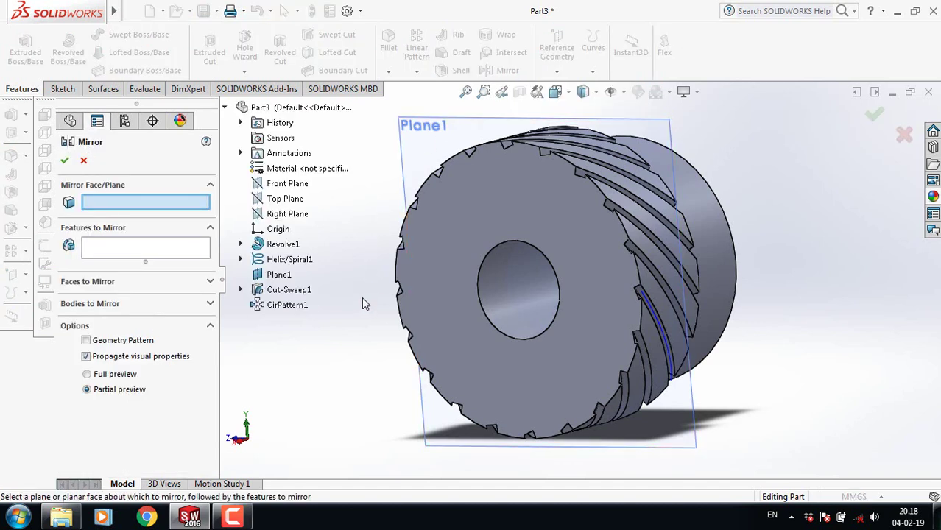
{"action": "left_click", "coordinate": [448, 137]}
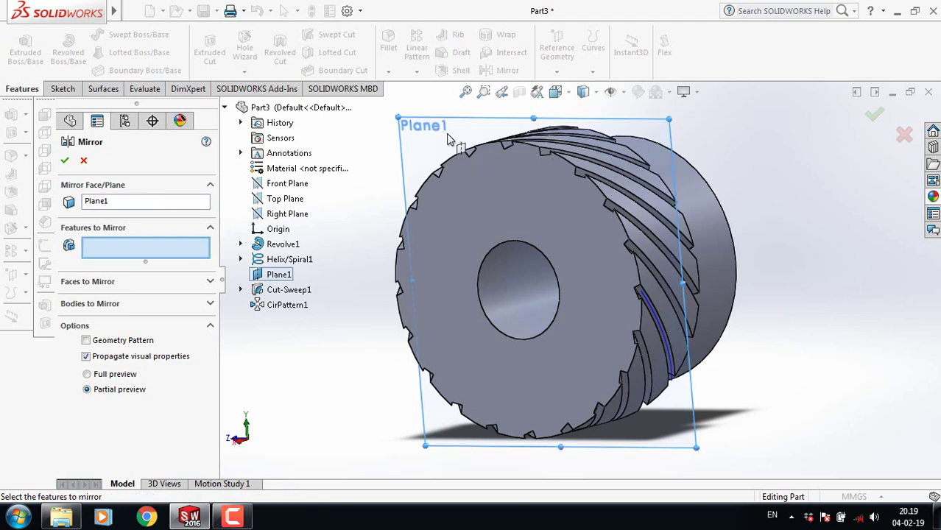
{"action": "left_click", "coordinate": [280, 309]}
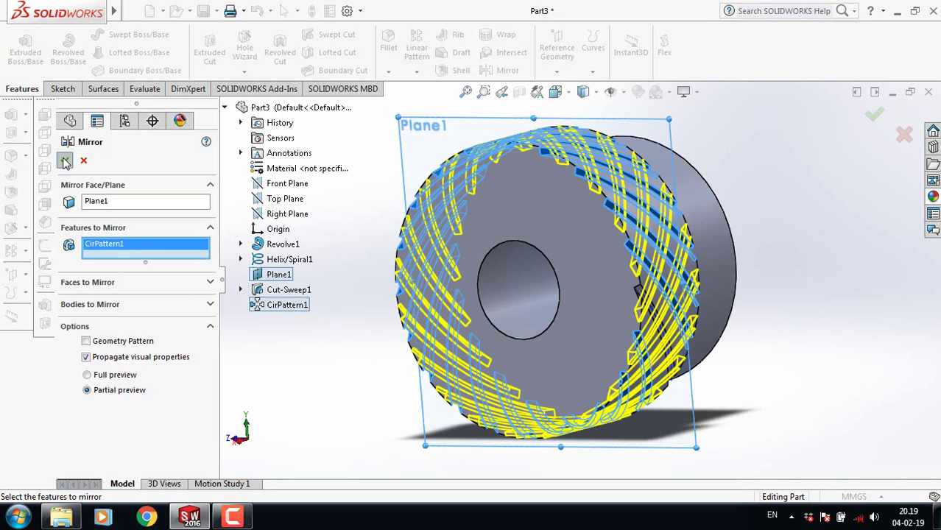
{"action": "left_click", "coordinate": [66, 162]}
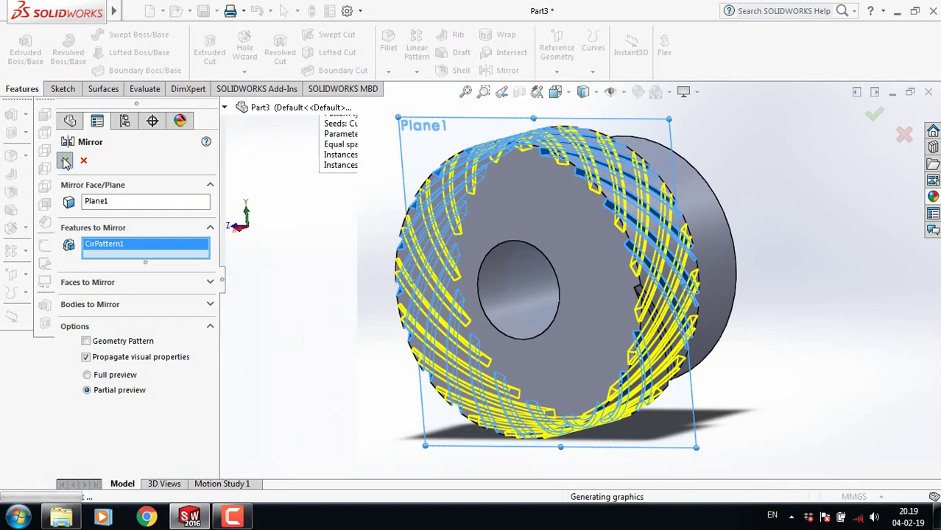
{"action": "middle_click_drag", "start_coordinate": [309, 364], "coordinate": [454, 336]}
Hide Plane1 and the Helix/Spiral1 curve so only the roller shows
{"action": "scroll", "coordinate": [740, 225], "scroll_direction": "down", "scroll_amount": 2}
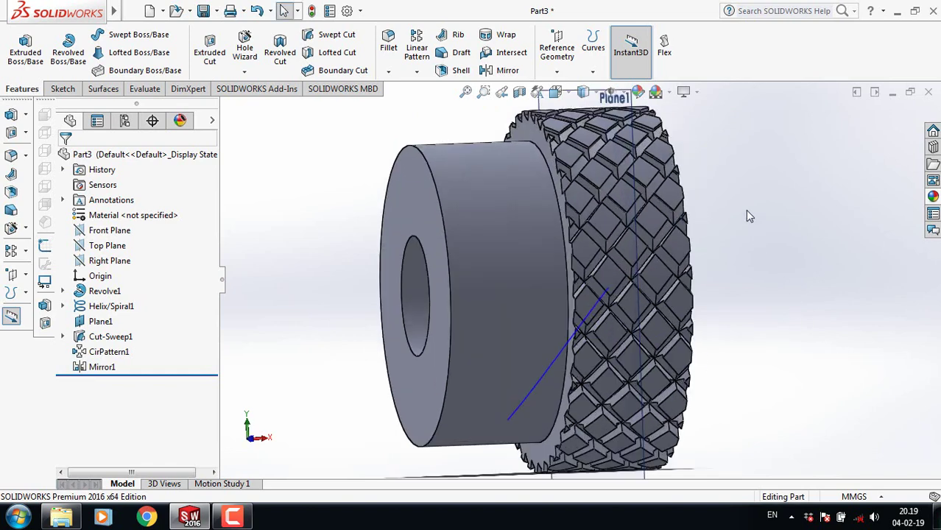
{"action": "scroll", "coordinate": [741, 226], "scroll_direction": "up", "scroll_amount": 2}
{"action": "mouse_move", "coordinate": [725, 267]}
{"action": "middle_mouse_down"}
{"action": "mouse_move", "coordinate": [739, 204]}
{"action": "mouse_move", "coordinate": [735, 268]}
{"action": "middle_mouse_up"}
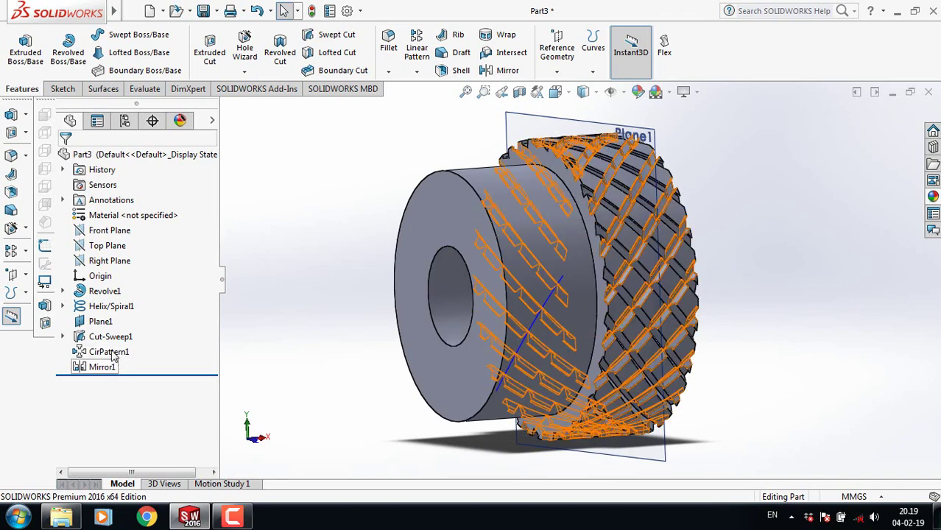
{"action": "right_click", "coordinate": [101, 321]}
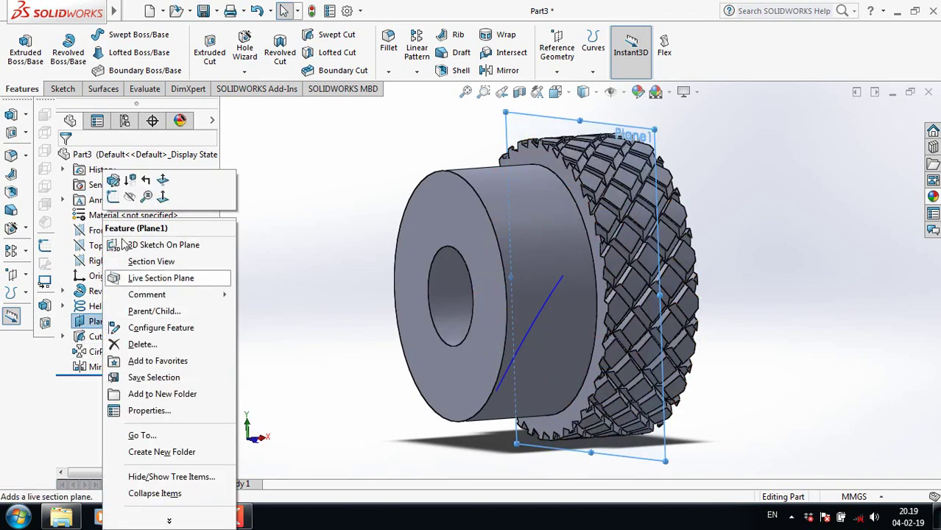
{"action": "left_click", "coordinate": [130, 197]}
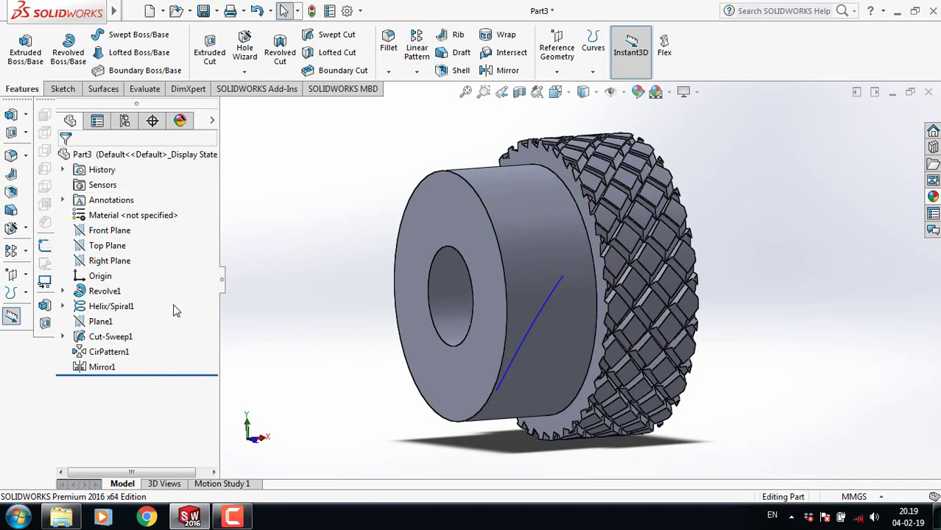
{"action": "left_click", "coordinate": [112, 307]}
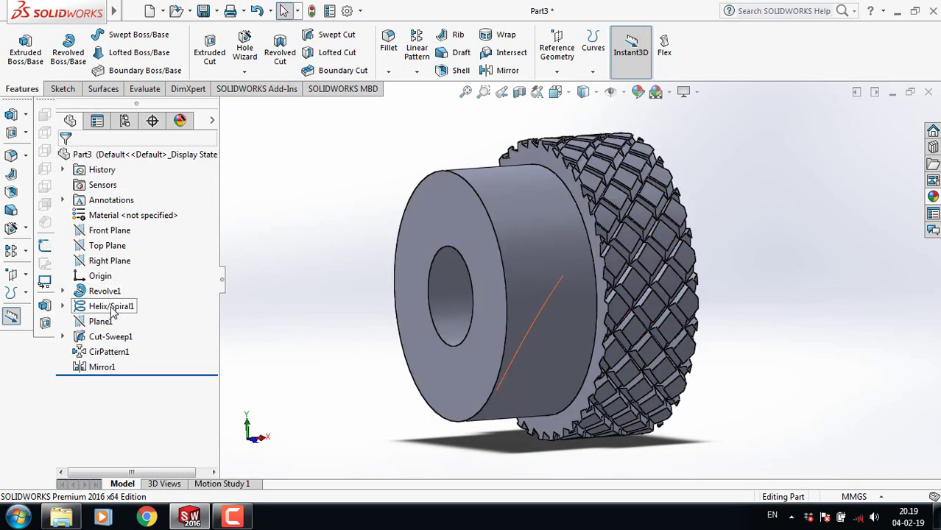
{"action": "right_click", "coordinate": [112, 306]}
{"action": "left_click", "coordinate": [123, 239]}
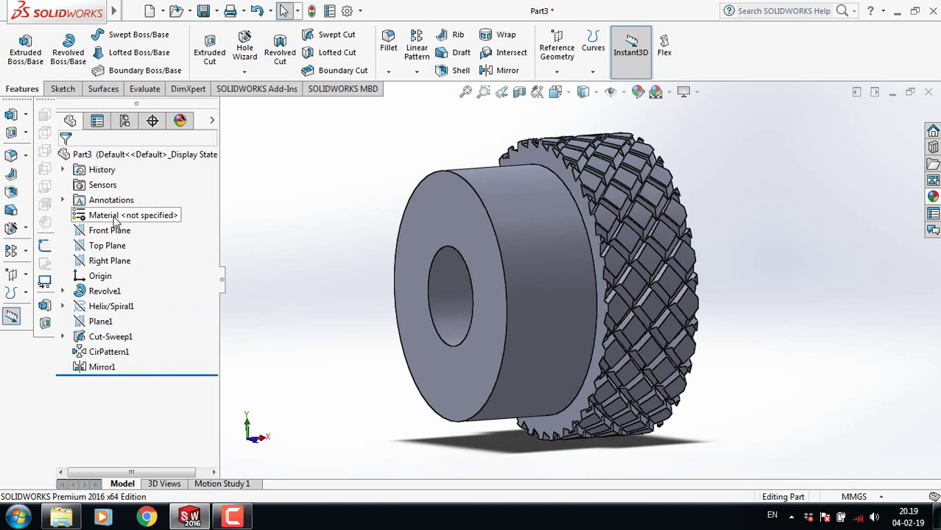
Assign Ductile Iron from the Iron category as the part's material
{"action": "right_click", "coordinate": [114, 218]}
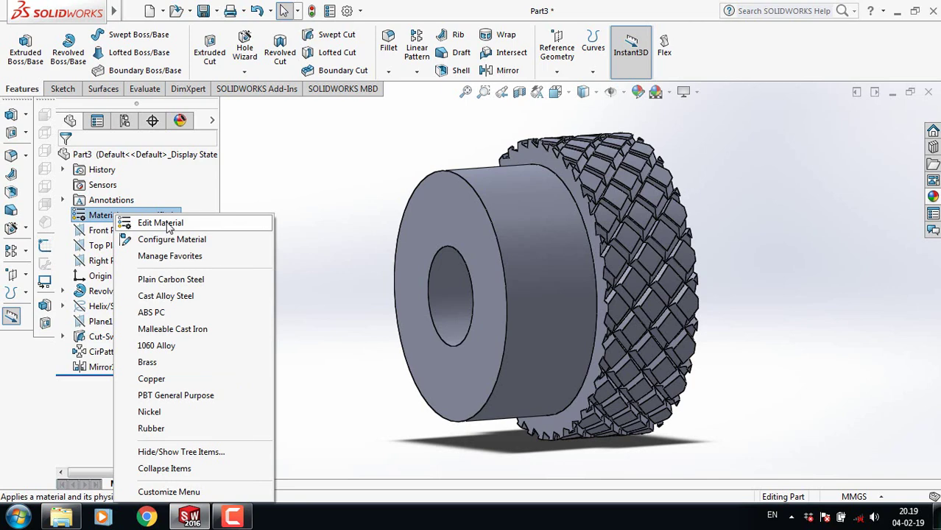
{"action": "left_click", "coordinate": [168, 225]}
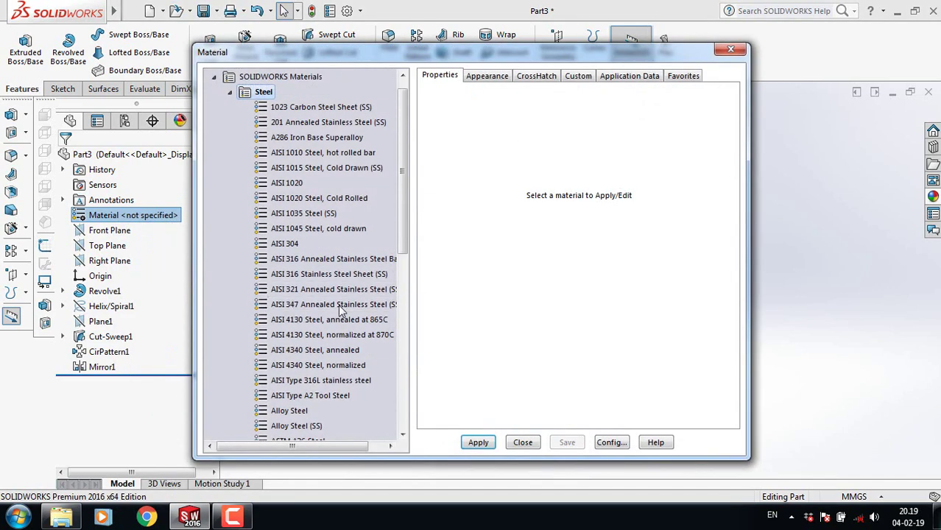
{"action": "left_click_drag", "start_coordinate": [404, 219], "coordinate": [407, 365]}
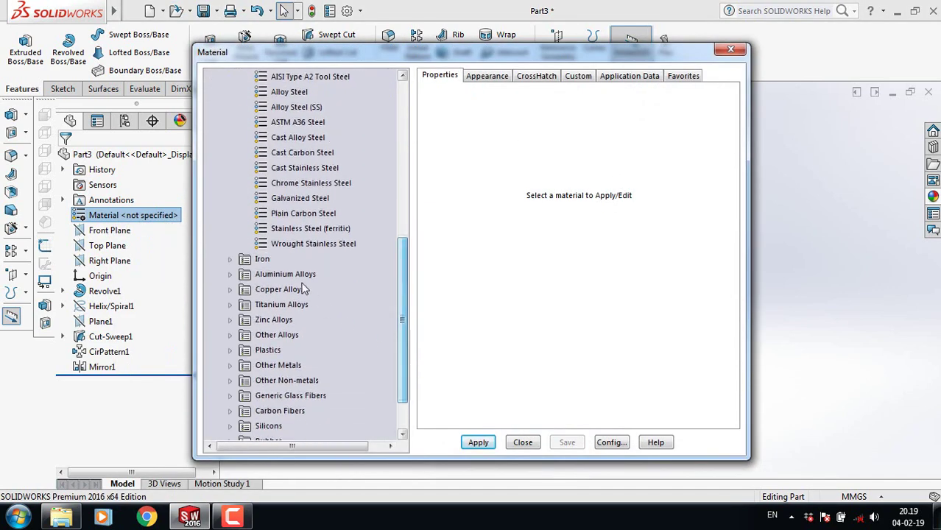
{"action": "left_click", "coordinate": [229, 259]}
{"action": "left_click", "coordinate": [306, 278]}
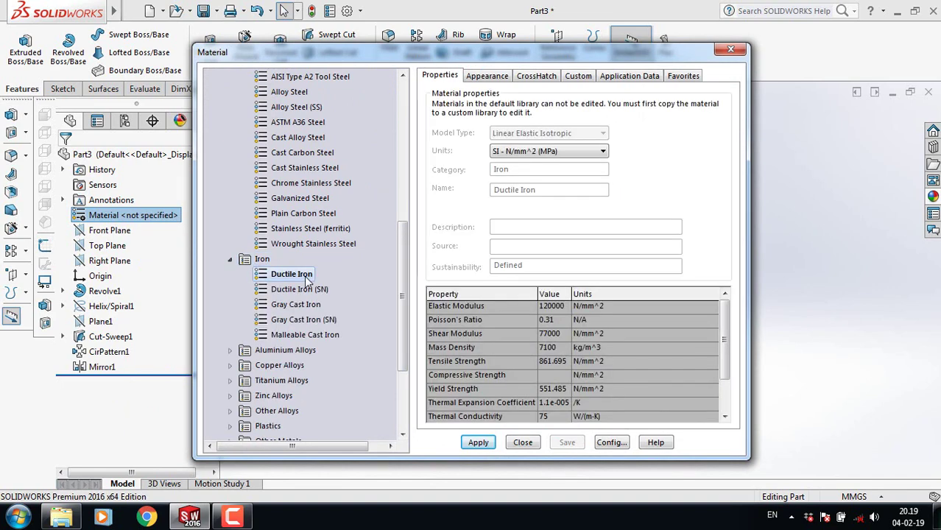
{"action": "left_click", "coordinate": [478, 442]}
{"action": "left_click", "coordinate": [523, 442]}
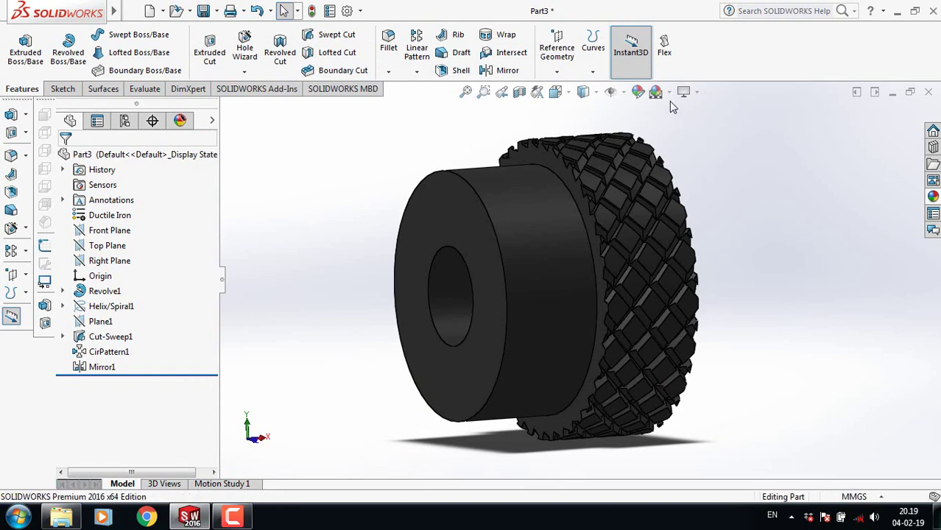
{"action": "left_click", "coordinate": [669, 92]}
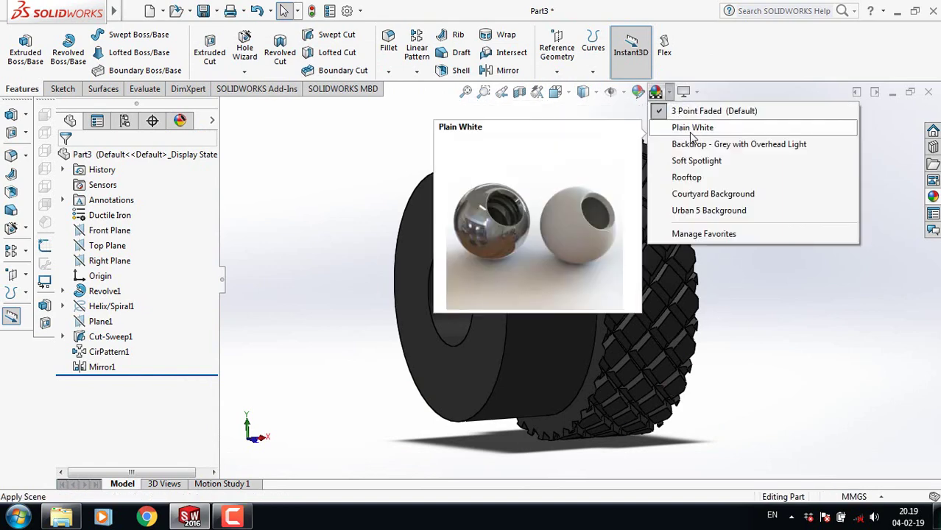
Apply the Rooftop scene as the display background
{"action": "left_click", "coordinate": [697, 183]}
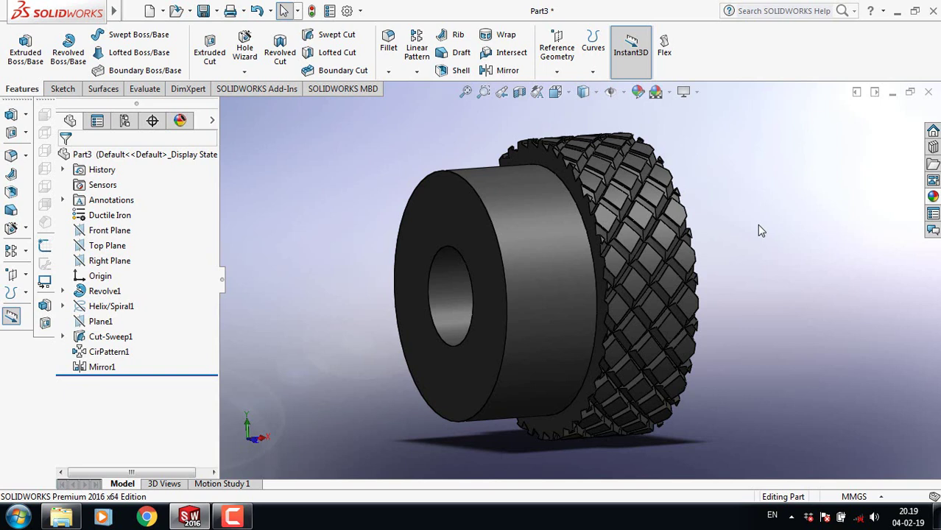